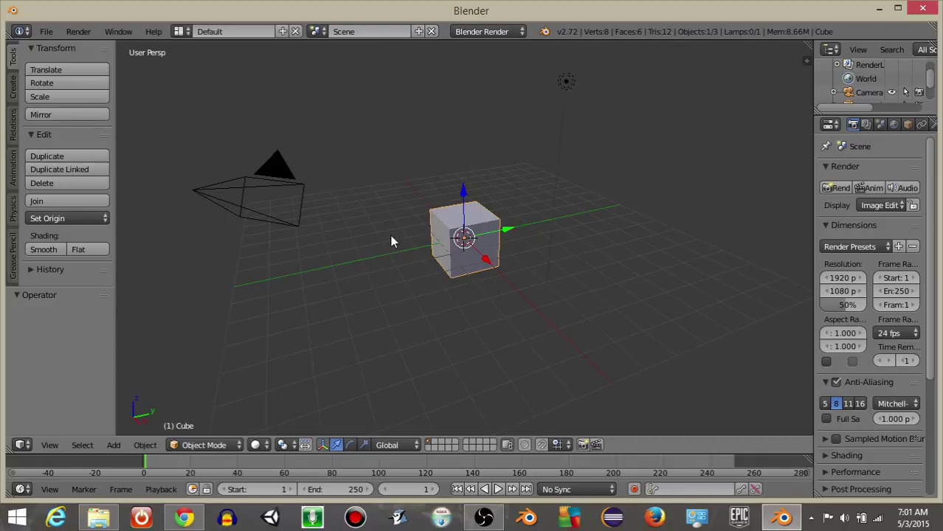
Add a surface sphere on the second layer and convert it to a mesh
left_click(436, 443)
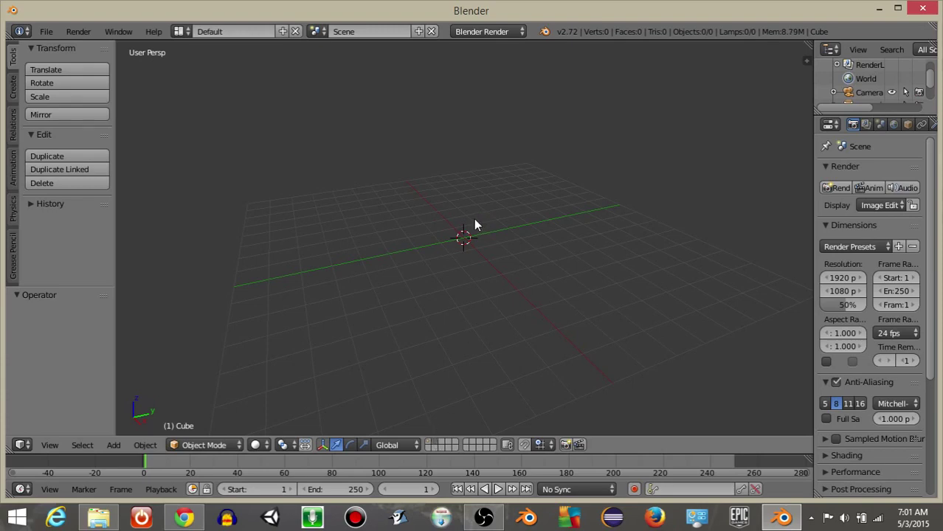
key("space")
type("add surp")
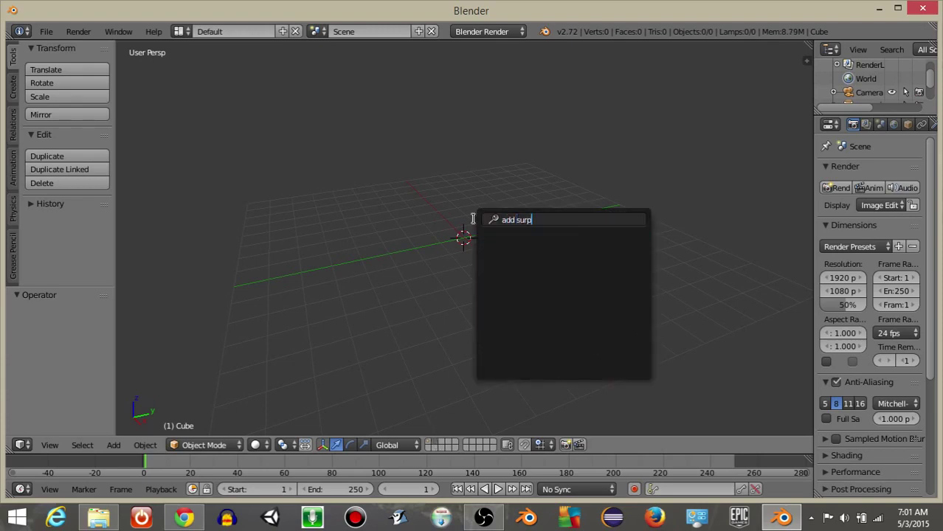
key("BackSpace")
type("f")
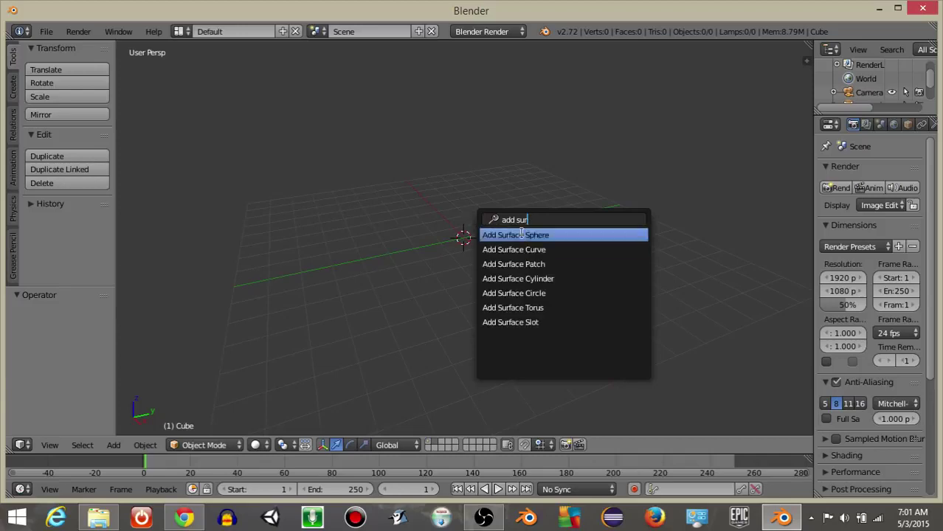
left_click(501, 236)
key("alt+c")
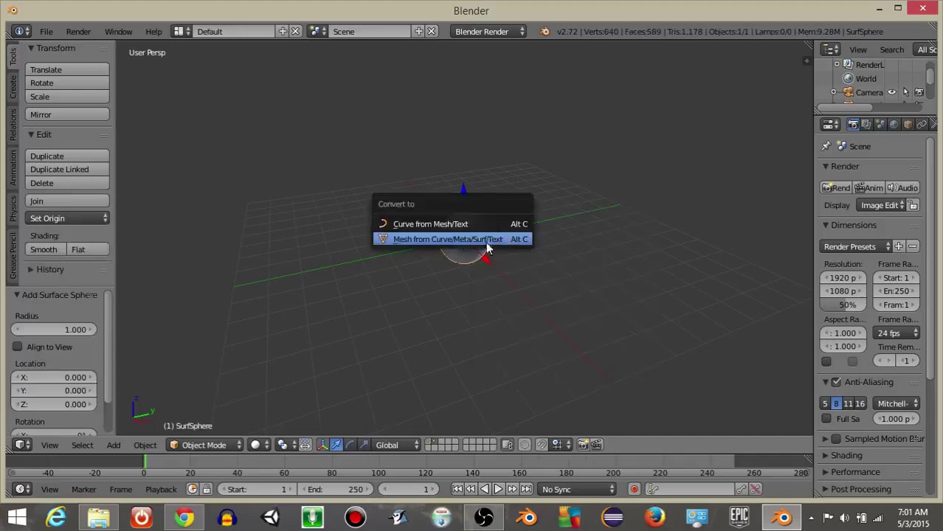
left_click(422, 240)
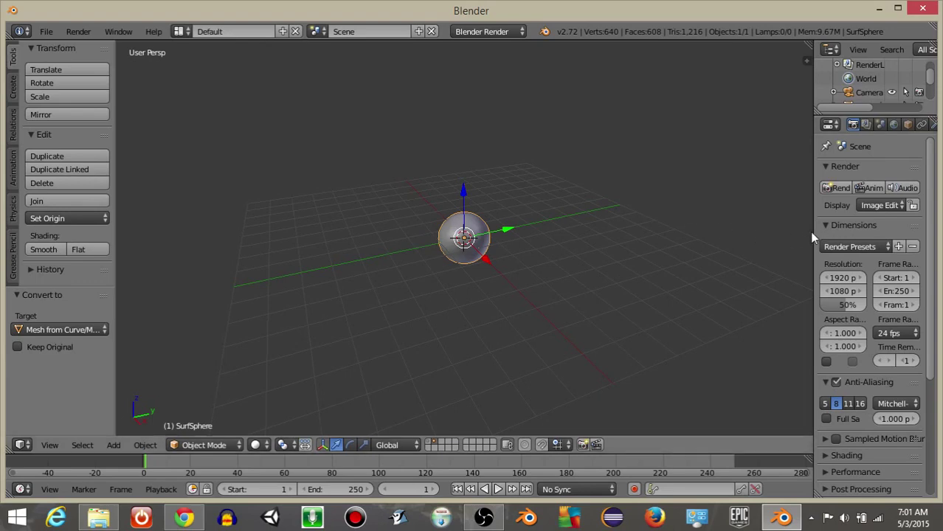
Rename the sphere object as bullet
left_click_drag(813, 231, 593, 222)
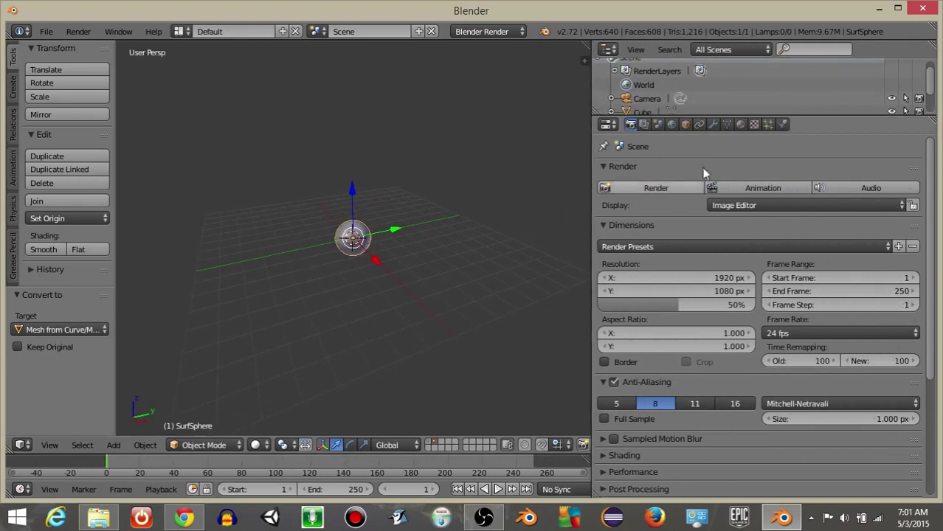
left_click(685, 125)
left_click(661, 170)
type("bullet")
key("Return")
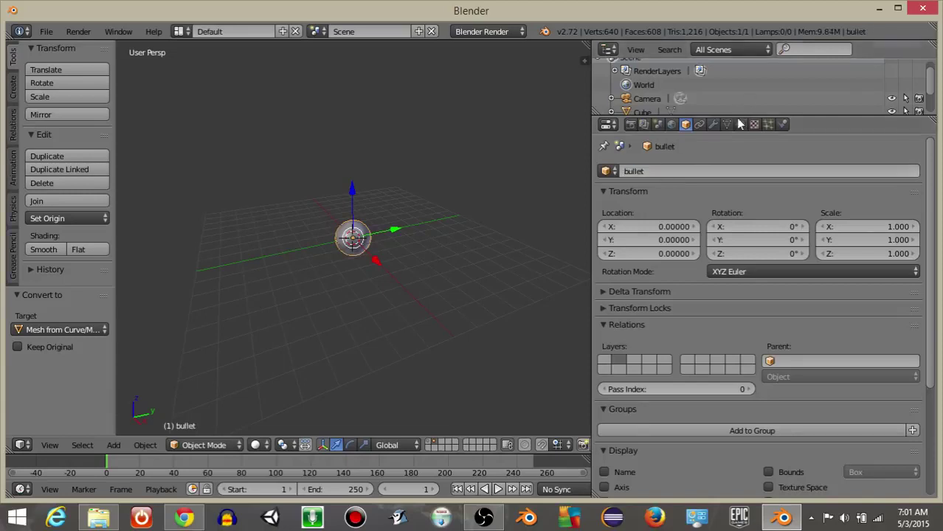
Give the bullet a new material with a blue diffuse color
left_click(741, 124)
left_click(676, 217)
left_click(649, 386)
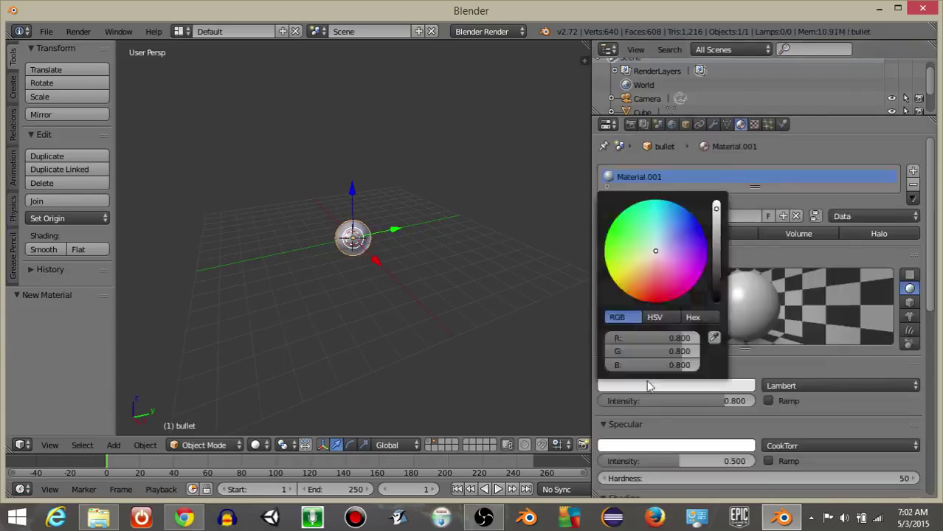
left_click(701, 230)
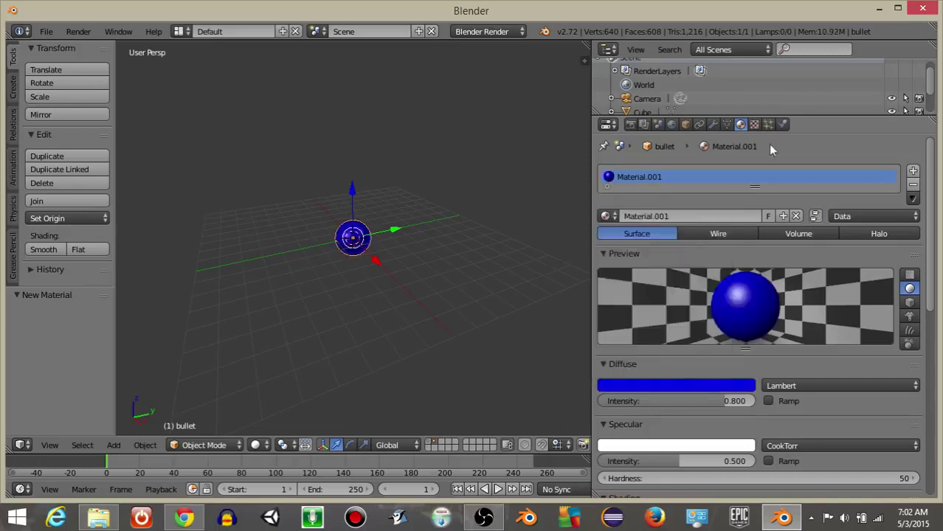
Change the render engine to Blender Game and set the bullet's physics type to Dynamic
left_click(783, 124)
left_click(487, 32)
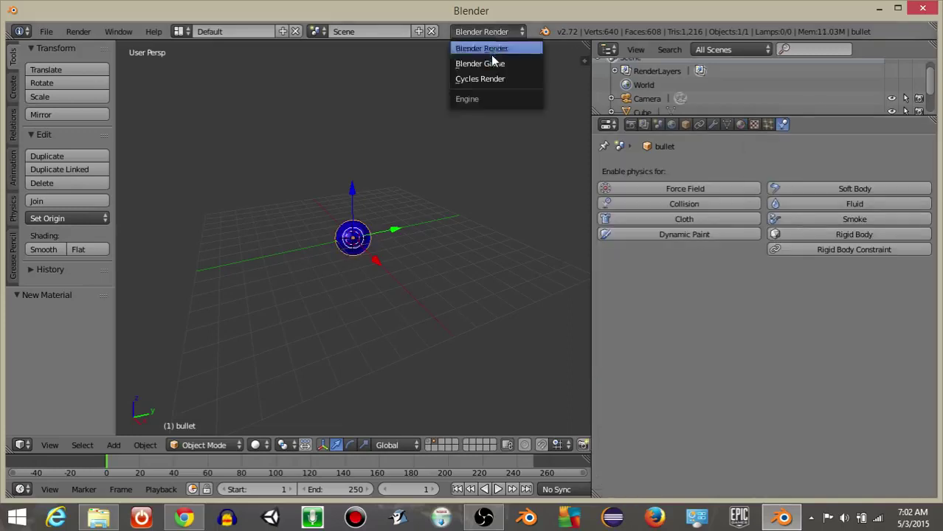
left_click(490, 62)
left_click(748, 188)
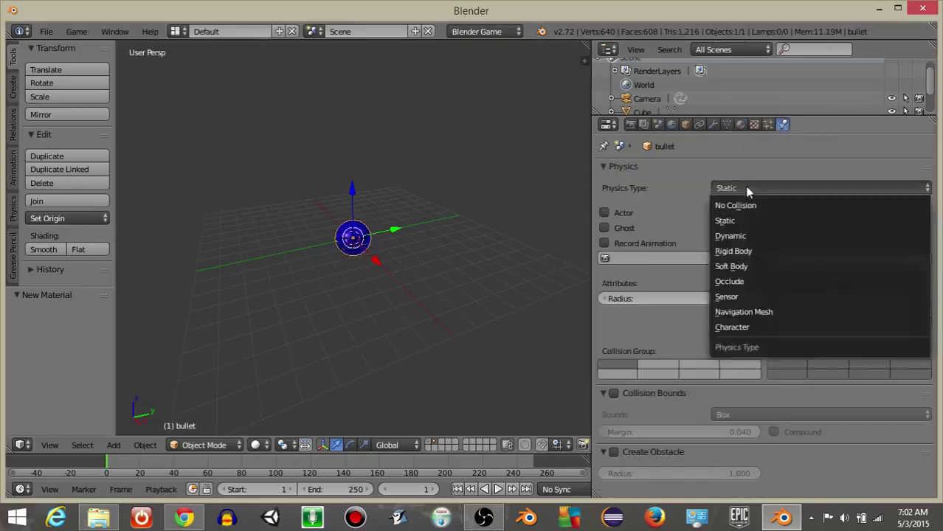
left_click(731, 236)
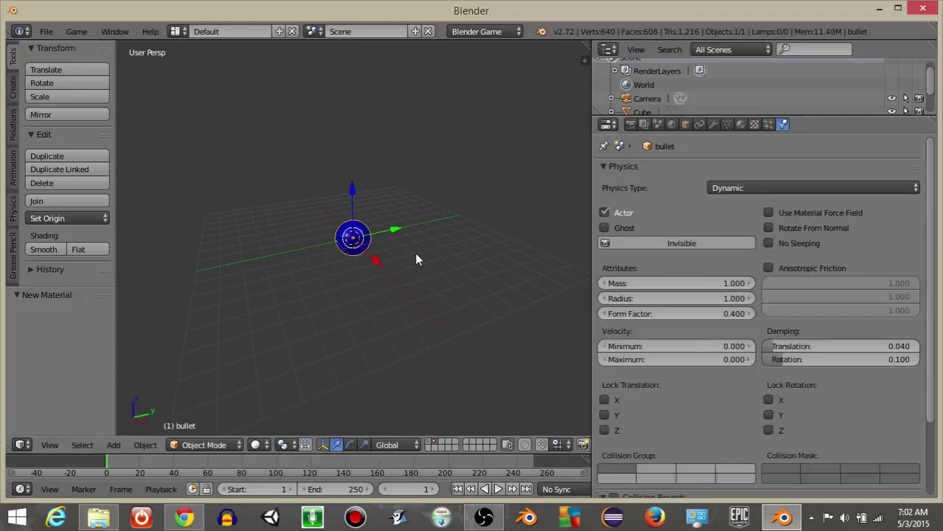
Change to the Game Logic screen layout and add a collapsed Always sensor to the bullet
left_click(181, 31)
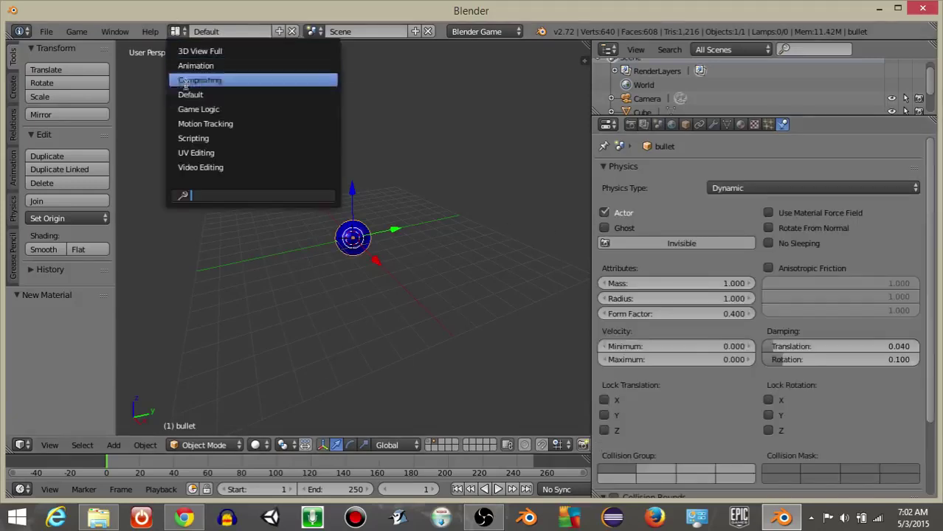
left_click(191, 118)
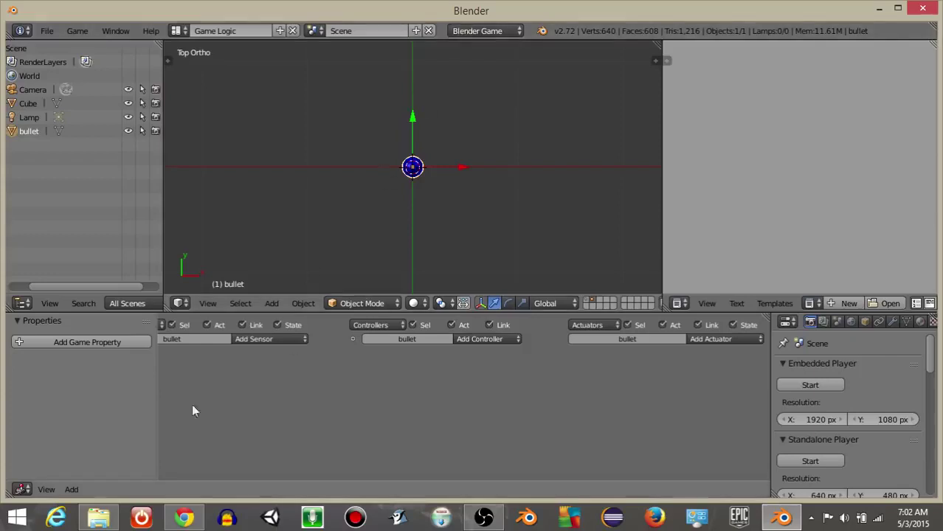
scroll(361, 370, "up", 3)
middle_click_drag(280, 415, 508, 369)
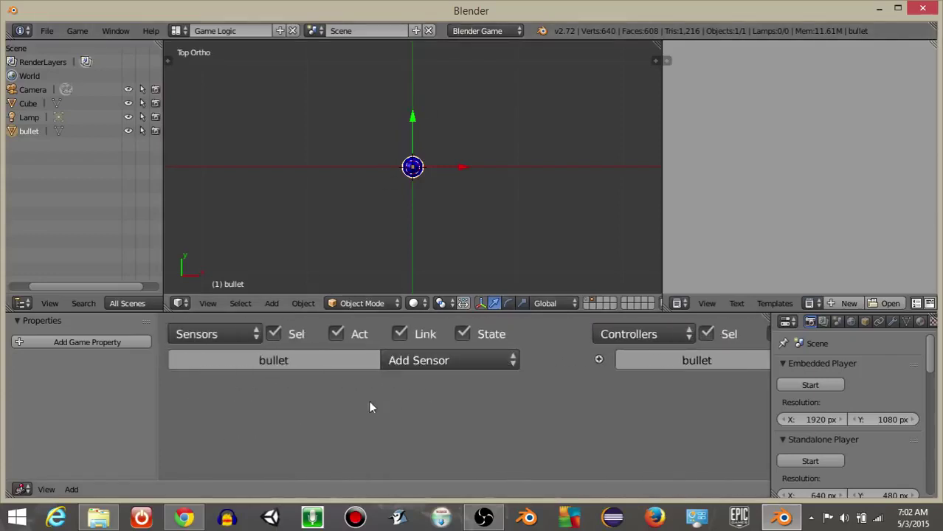
left_click(409, 366)
left_click(431, 312)
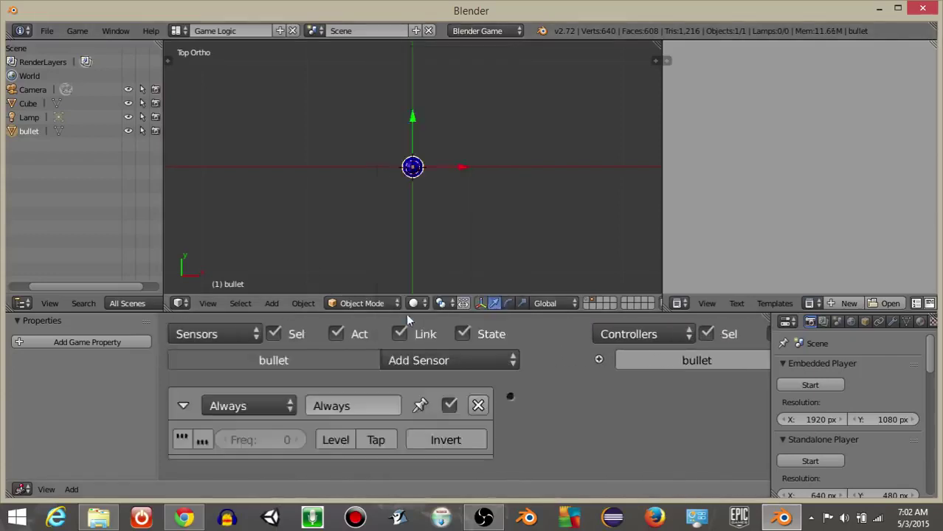
left_click(183, 406)
Add a Motion actuator to the bullet with a Y location value of 0.6
scroll(567, 383, "right", 12, "ctrl")
left_click(678, 360)
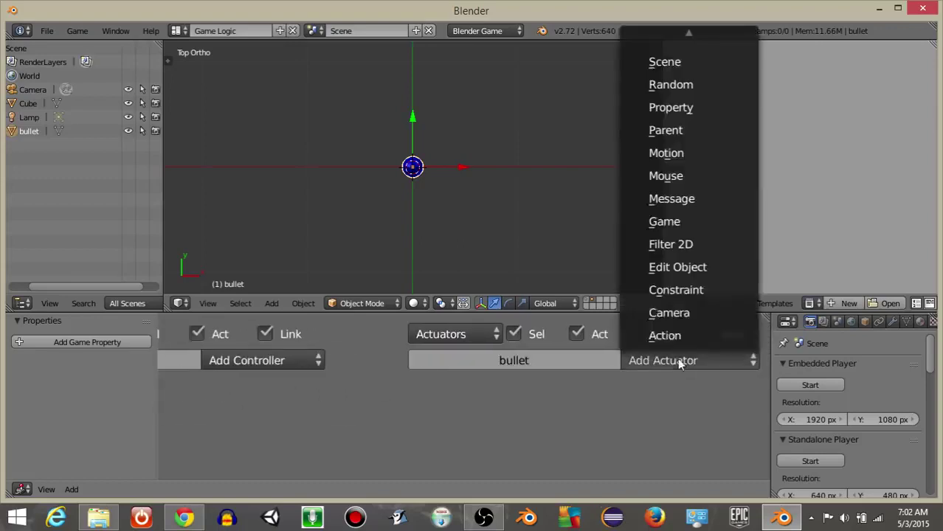
left_click(666, 152)
scroll(457, 394, "down", 3)
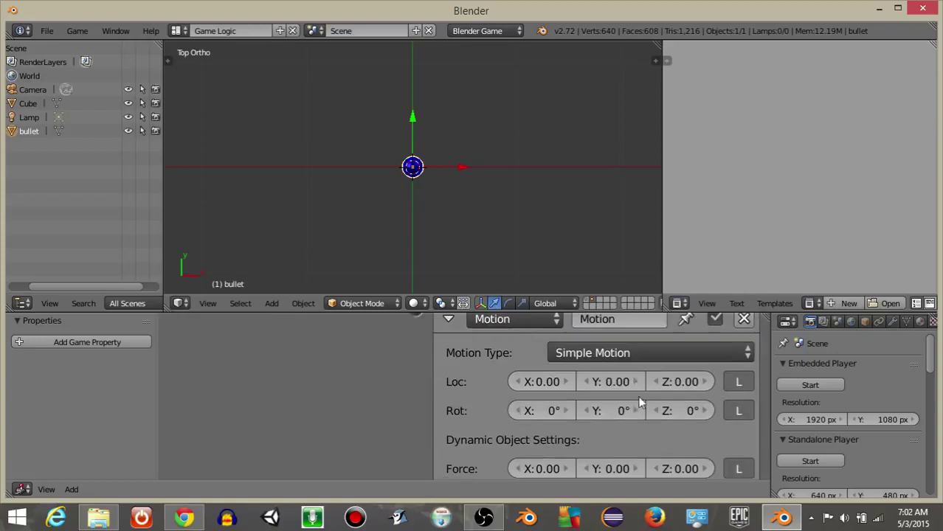
left_click(614, 383)
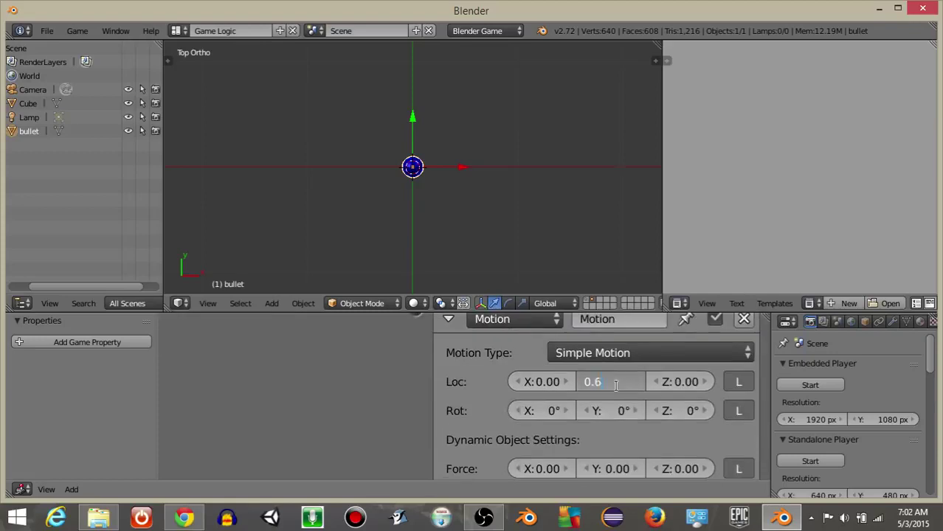
Connect the bullet's Always sensor to its Motion actuator
scroll(617, 385, "down", 5)
middle_click_drag(419, 390, 503, 440)
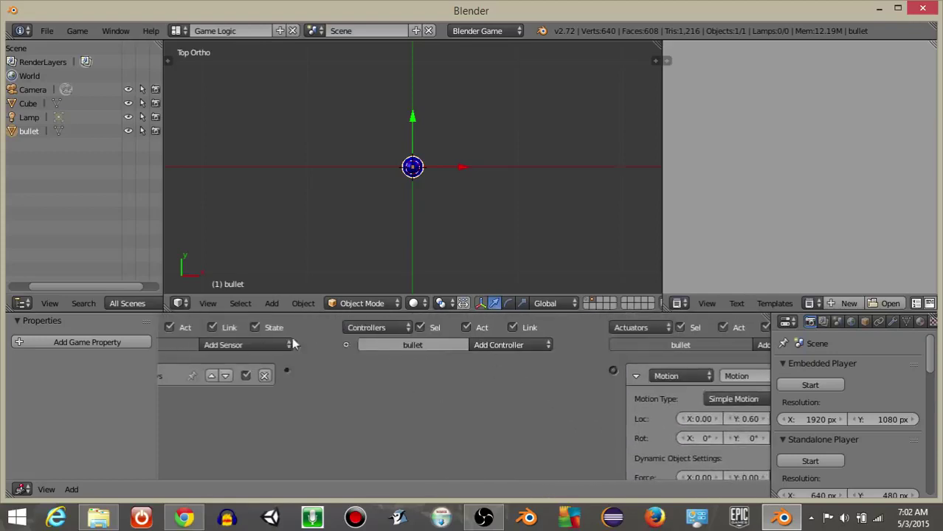
left_click_drag(286, 372, 612, 371)
Test-run the game from an angled view to check the bullet's movement, and stop it
middle_click_drag(438, 219, 381, 169)
key("p")
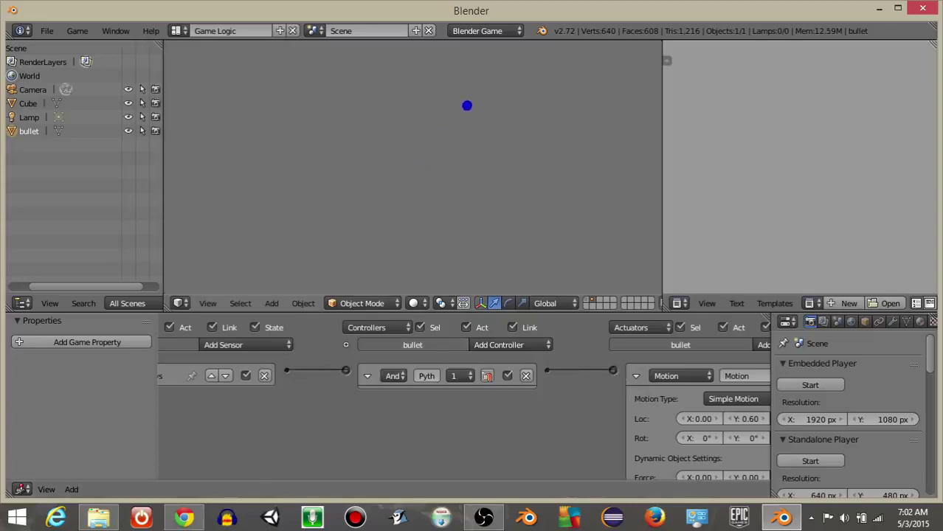
key("Escape")
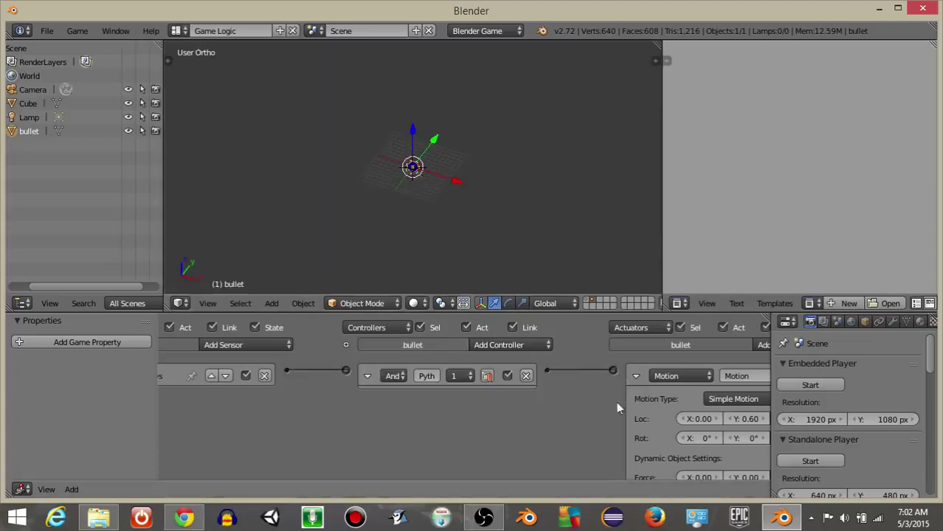
Collapse the bullet's Motion actuator and And controller logic bricks
left_click(635, 376)
left_click(369, 377)
middle_click_drag(371, 381, 479, 377)
Show the first layer and rename its cube as player
scroll(421, 211, "up", 6)
key("1")
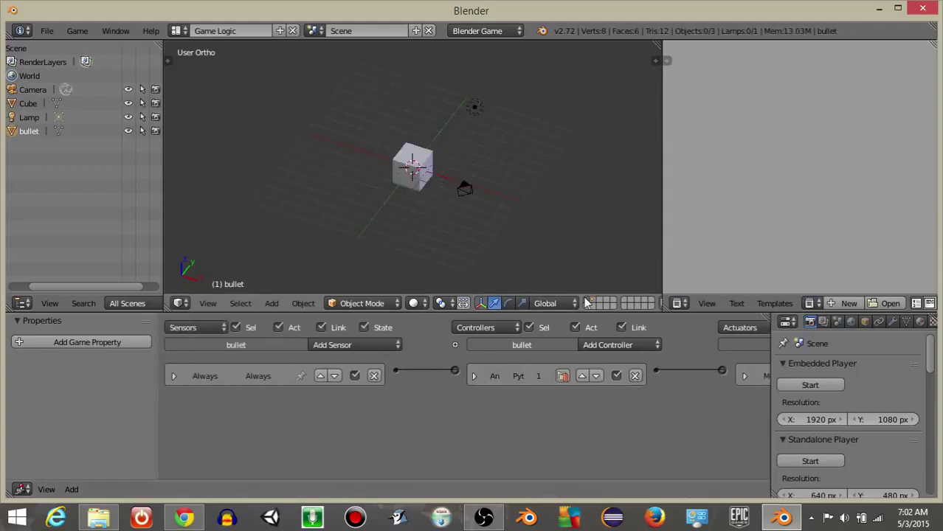
scroll(422, 146, "up", 2)
right_click(433, 173)
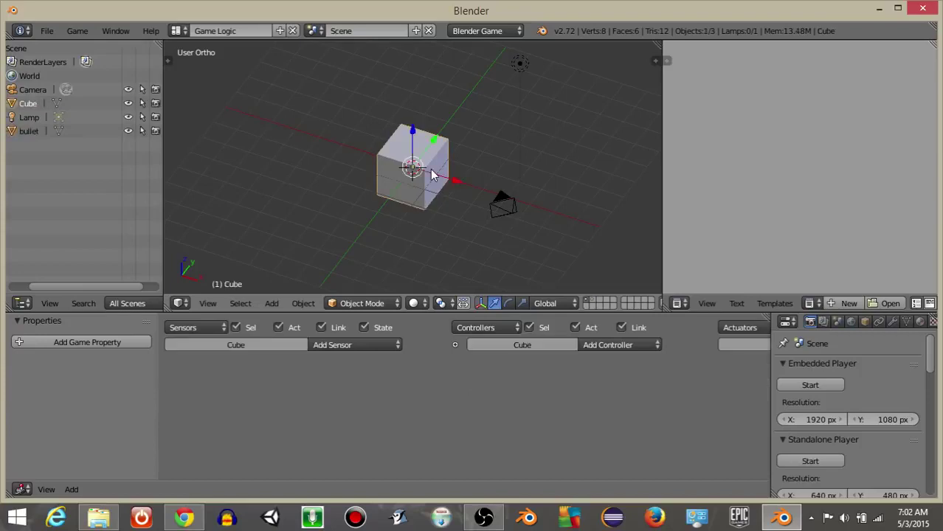
left_click_drag(771, 394, 587, 362)
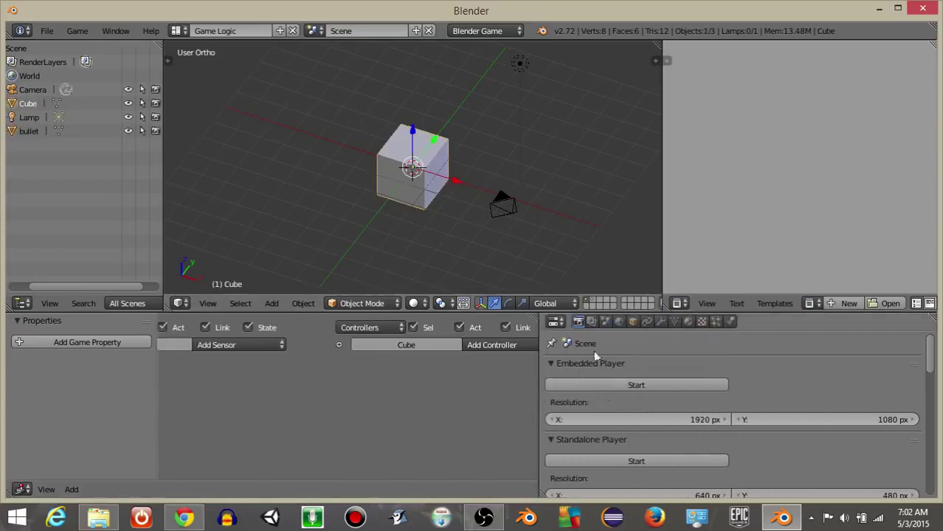
left_click(633, 322)
left_click(611, 365)
type("player")
key("Return")
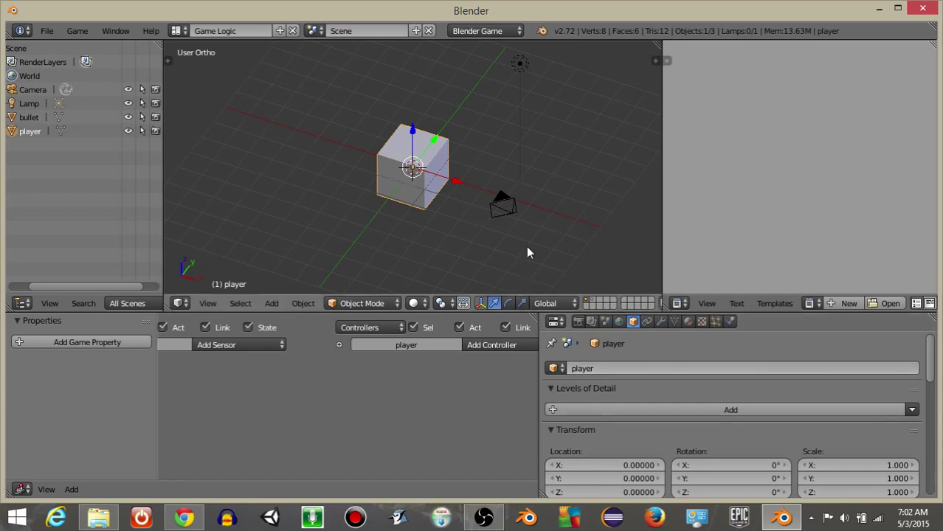
Add a cube-shaped empty and move it about 2.38 units along Y, beside the player cube
middle_click_drag(527, 246, 428, 249)
key("space")
type("add empty")
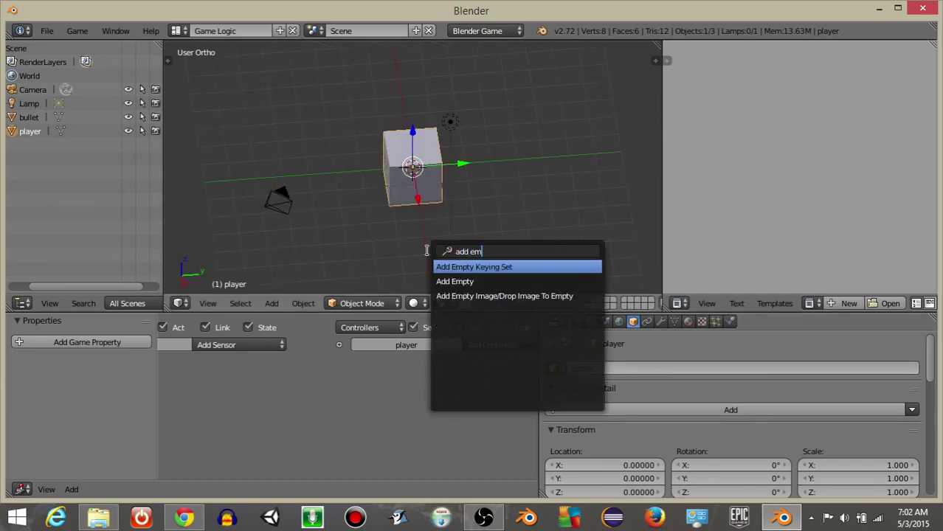
left_click(461, 281)
left_click(434, 278)
left_click_drag(460, 168, 521, 169)
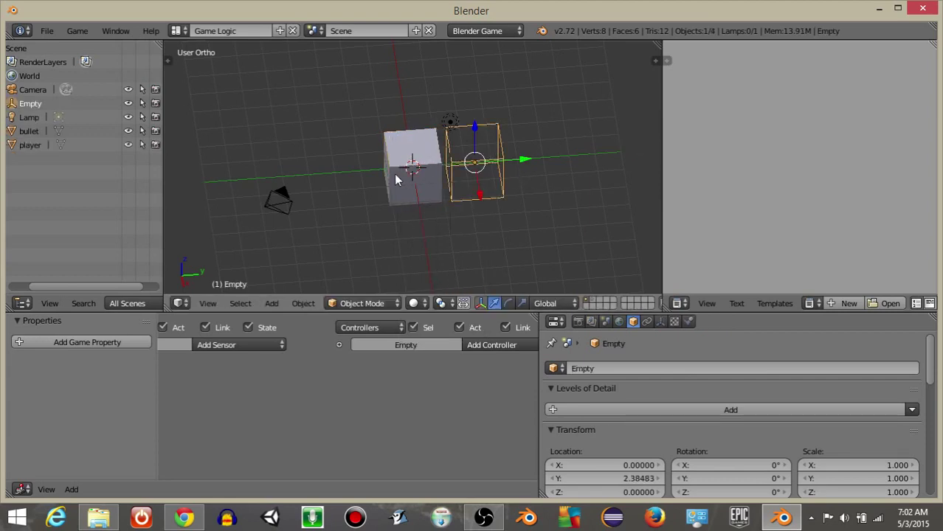
Parent the empty to the player cube using the Object option
middle_click_drag(372, 198, 425, 174)
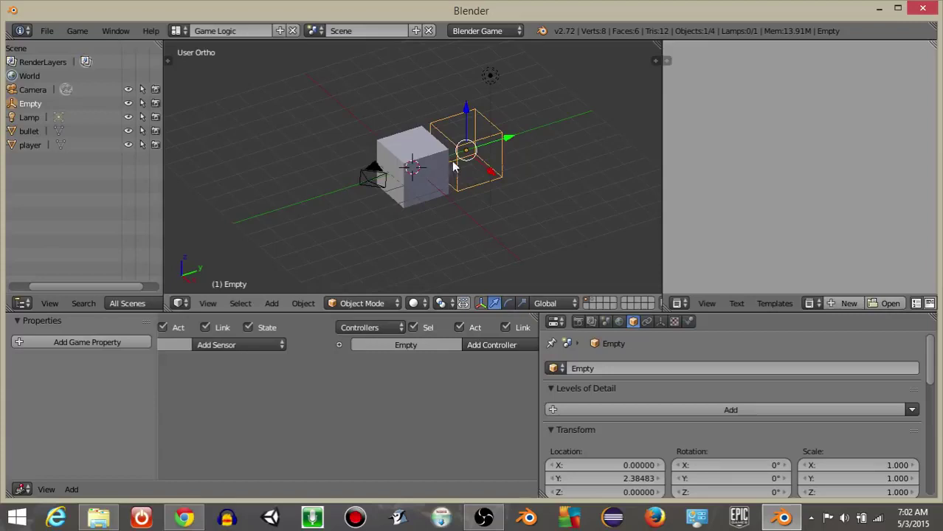
right_click(385, 160, "shift")
key("ctrl+p")
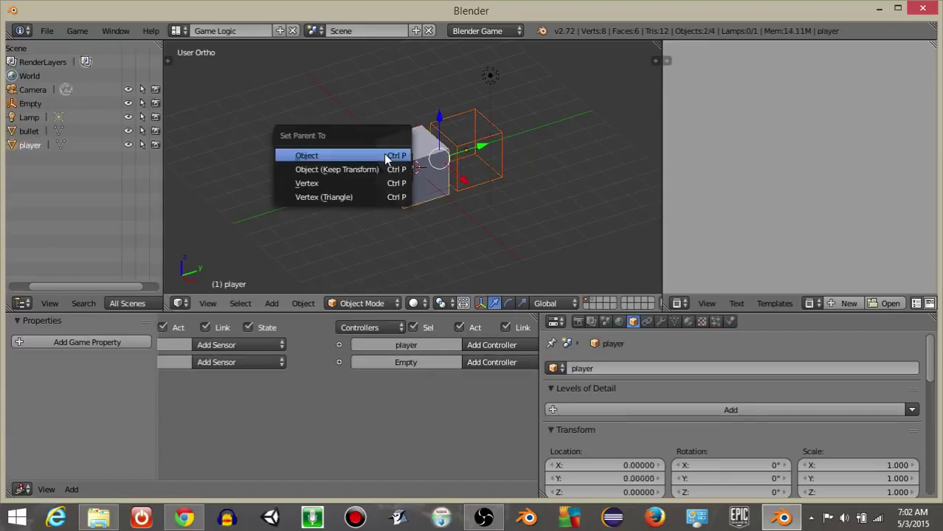
left_click(385, 156)
Select only the empty and rename it as spawnPoint
right_click(481, 155)
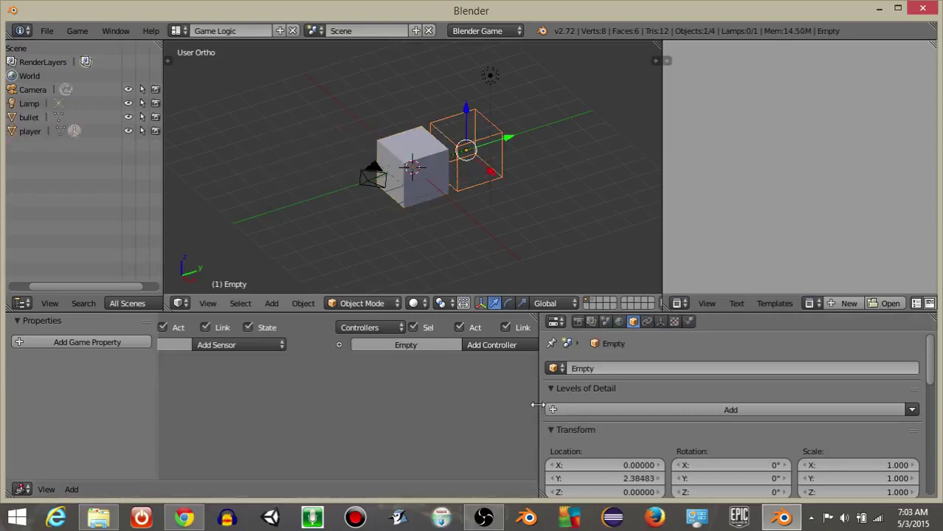
left_click_drag(539, 405, 573, 405)
left_click(631, 367)
type("spawnPoint")
key("Return")
Add an Edit Object actuator to spawnPoint
scroll(469, 233, "up", 4)
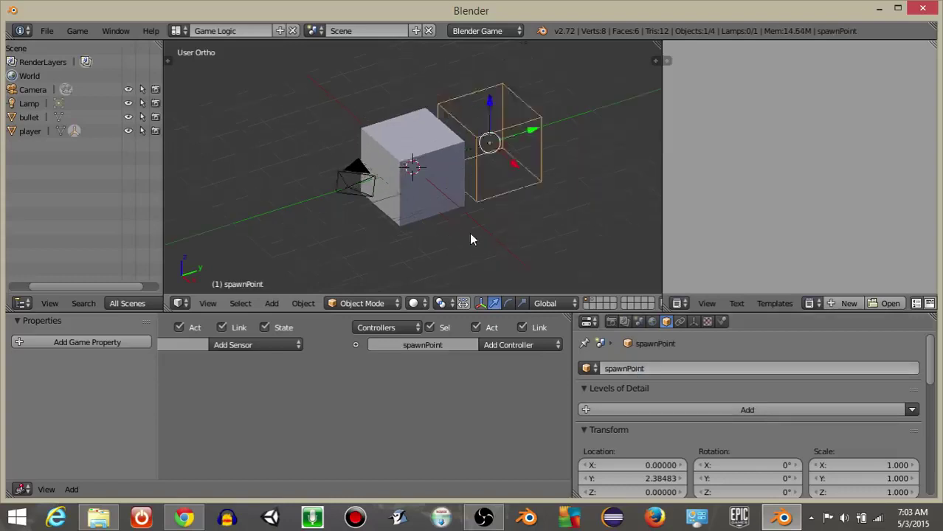
left_click(239, 345)
middle_click_drag(236, 375, 279, 408)
scroll(279, 409, "up", 5)
middle_click_drag(398, 395, 257, 378)
left_click(486, 361)
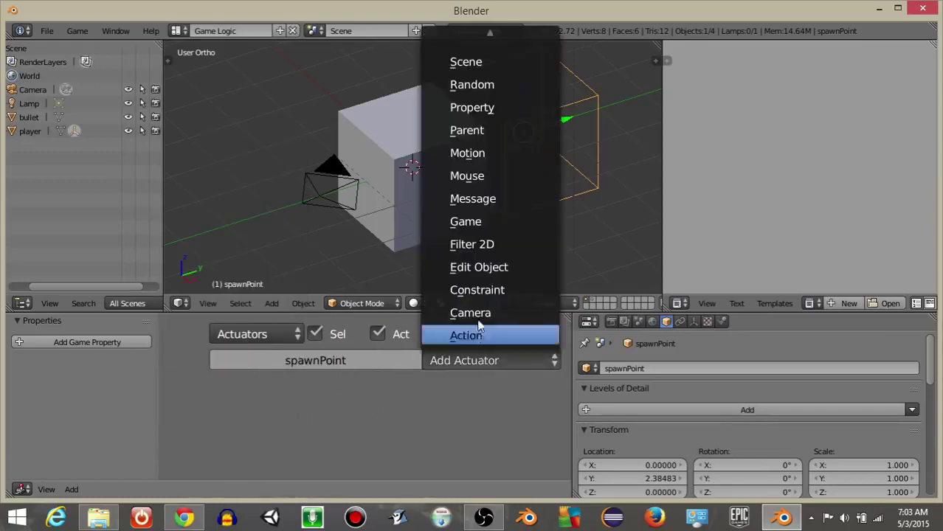
left_click(476, 268)
scroll(430, 376, "down", 2)
scroll(430, 377, "down", 1)
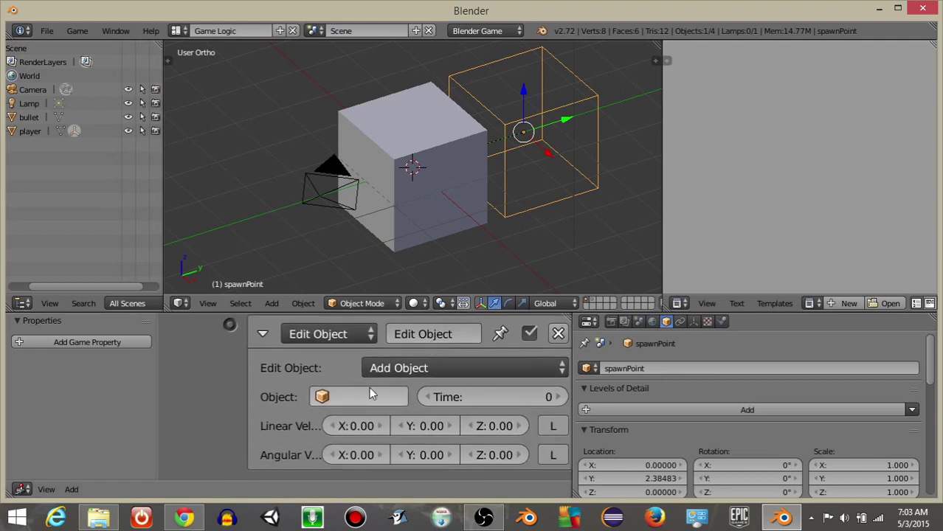
Set the Edit Object actuator's object to bullet and its time to 60
left_click(369, 397)
left_click(333, 181)
left_click(471, 392)
type("60")
key("Return")
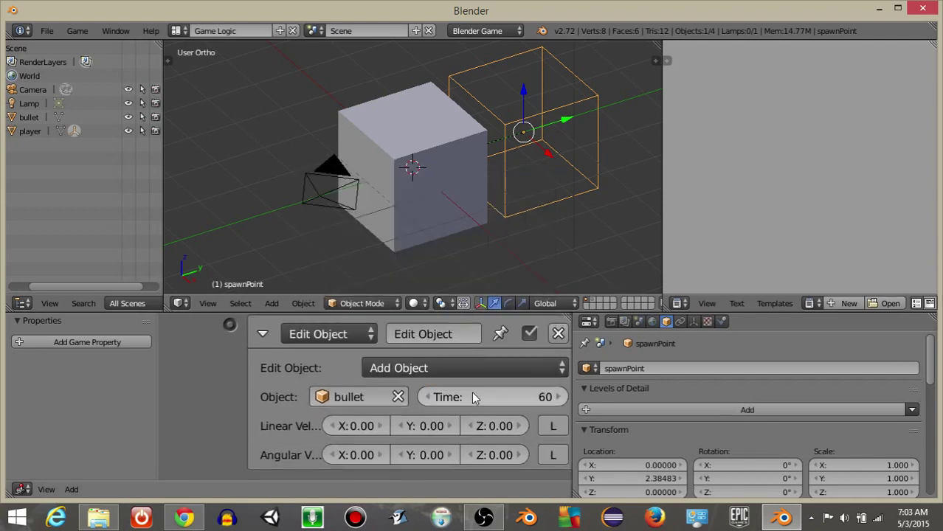
Rename spawnPoint's Edit Object actuator as fire and collapse it
left_click(405, 335)
type("fire")
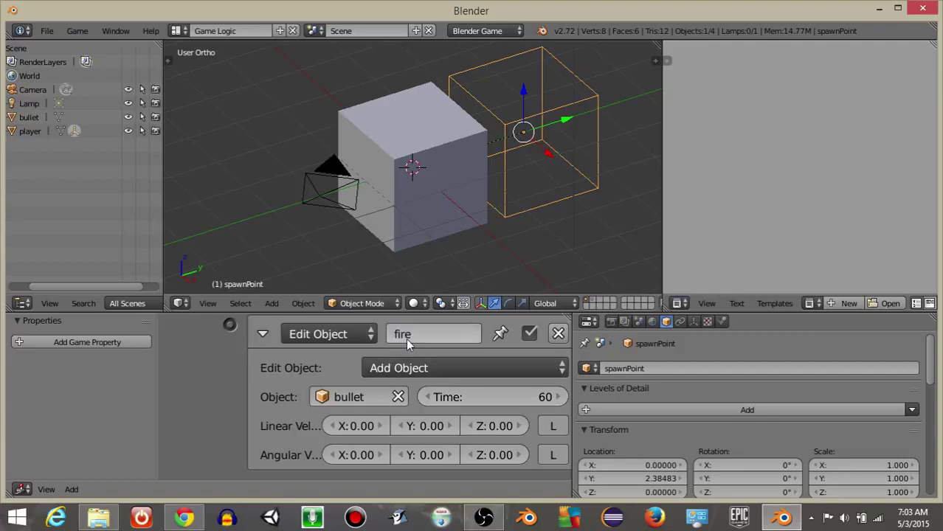
left_click(261, 333)
Add a Mouse sensor named click to spawnPoint, enable its Tap option, and collapse it
scroll(247, 366, "down", 3)
middle_click_drag(249, 379, 527, 386)
middle_click_drag(226, 421, 518, 377)
scroll(509, 380, "up", 3)
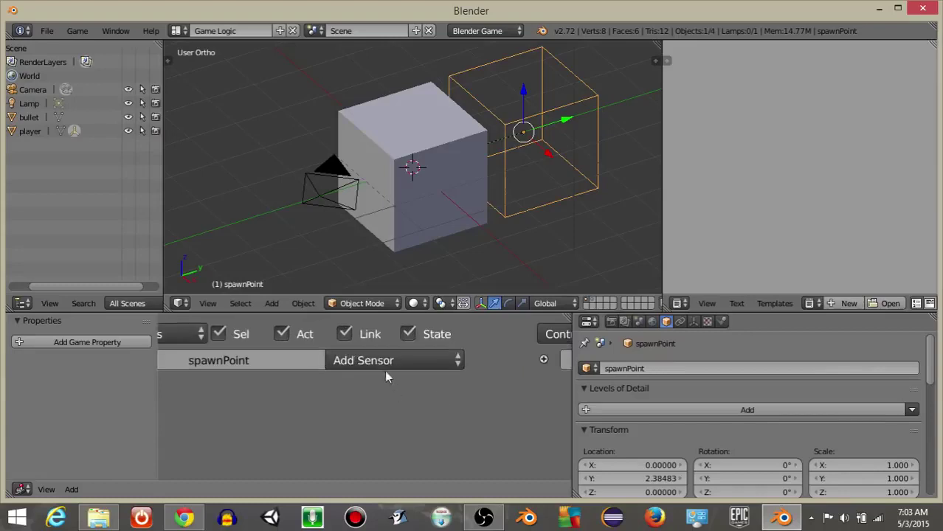
left_click(379, 359)
left_click(374, 177)
left_click(349, 374)
type("click")
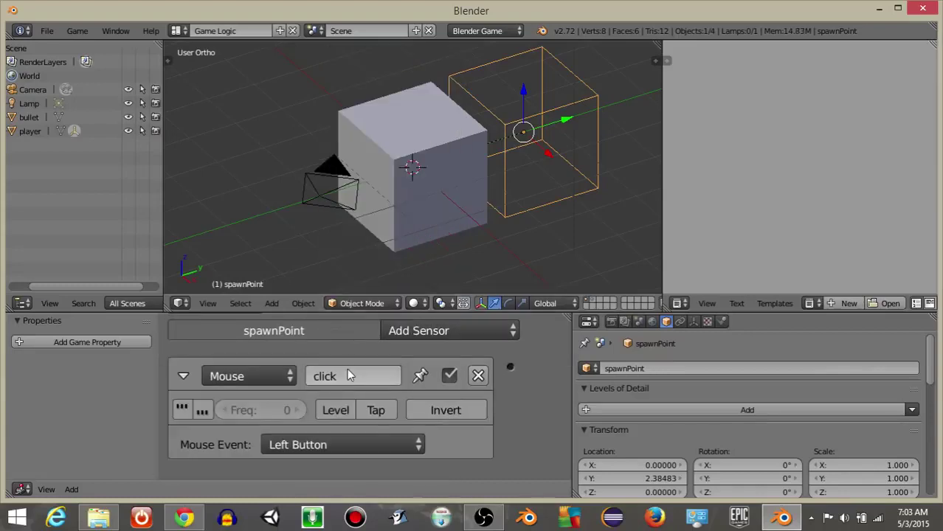
key("Return")
left_click(369, 412)
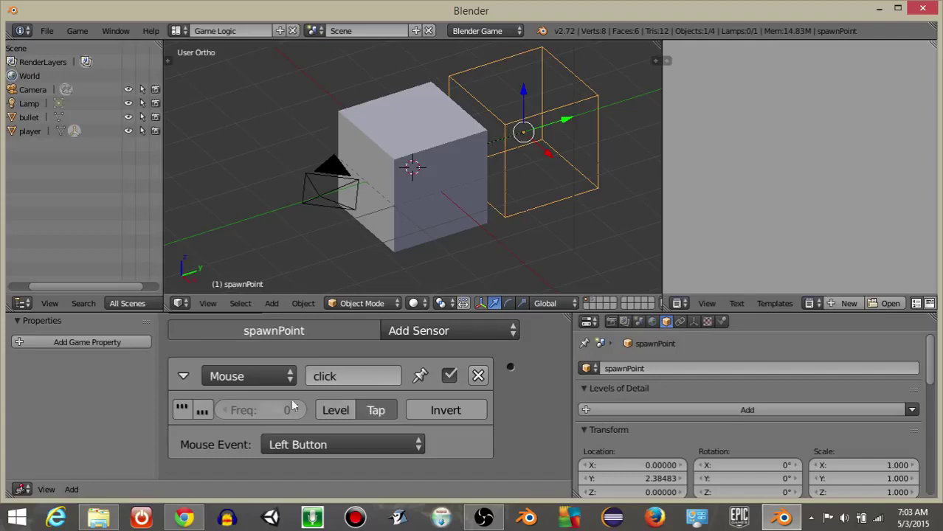
left_click(183, 378)
Connect spawnPoint's click sensor to its fire actuator through an And controller
scroll(547, 411, "down", 5)
middle_click_drag(549, 413, 301, 419)
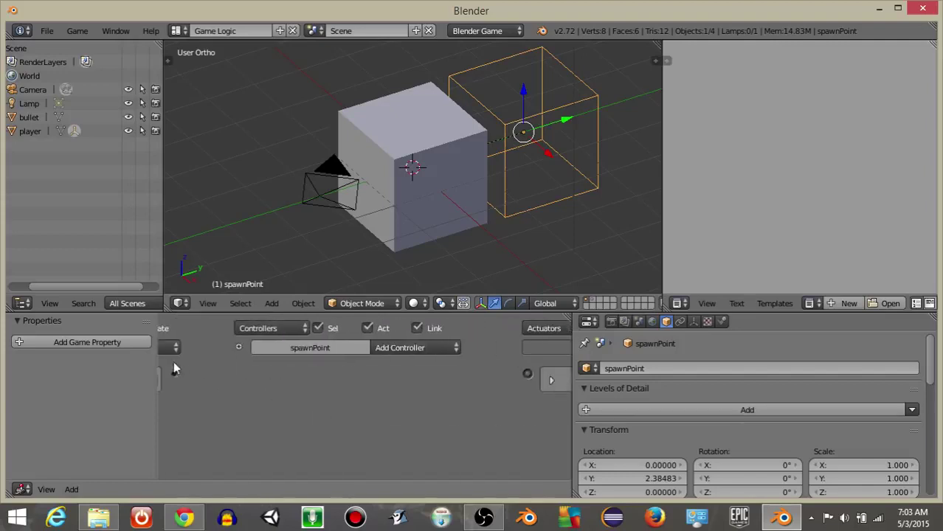
left_click_drag(235, 382, 528, 374)
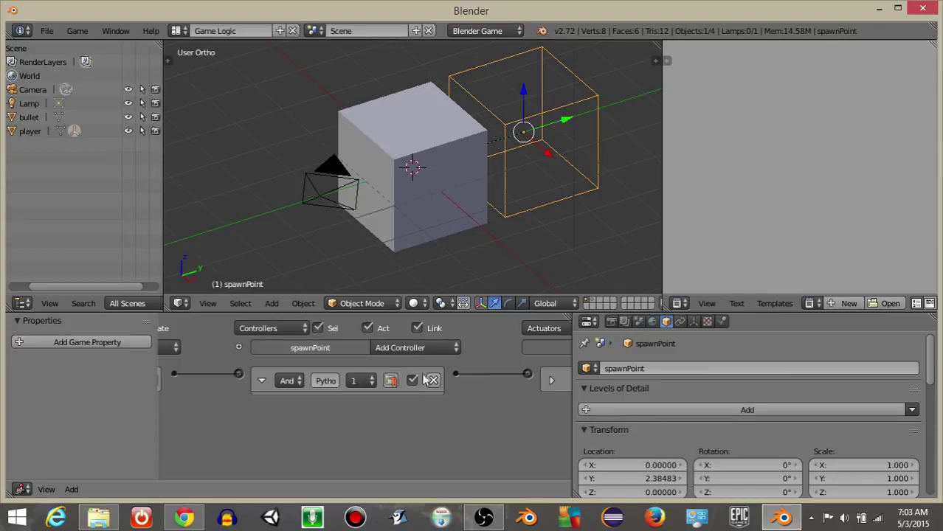
Run the game and fire several bullets to test the spawning, then exit the game
middle_click_drag(365, 217, 413, 228)
scroll(414, 232, "down", 3)
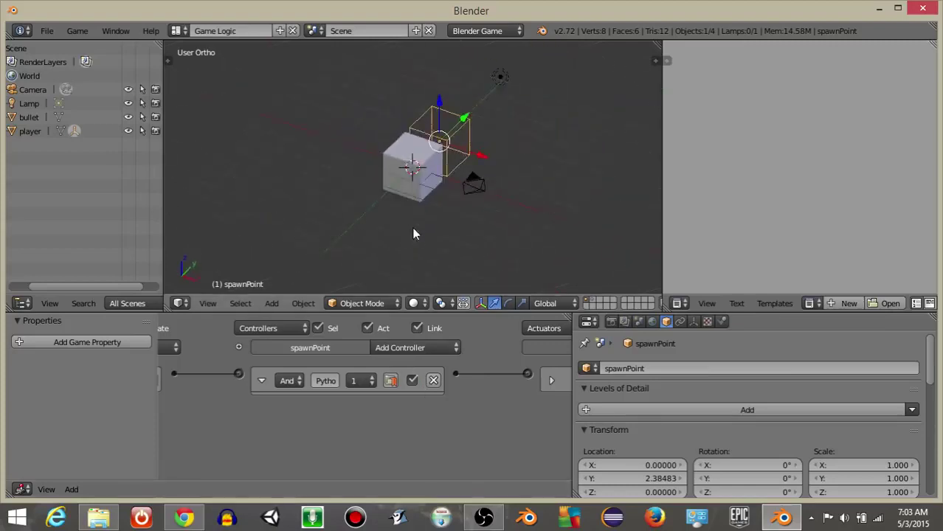
key("p")
left_click(413, 234)
left_click(413, 234)
left_click(413, 234)
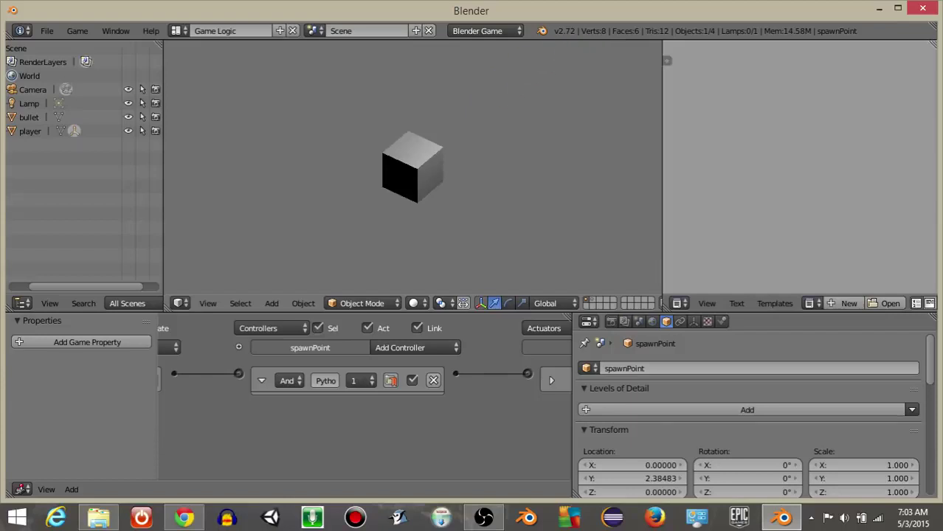
key("Escape")
key("p")
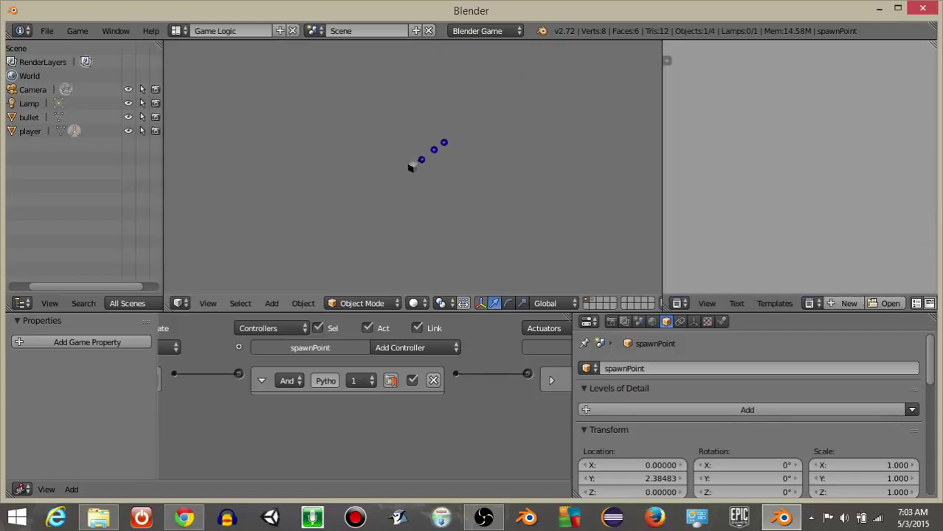
key("Escape")
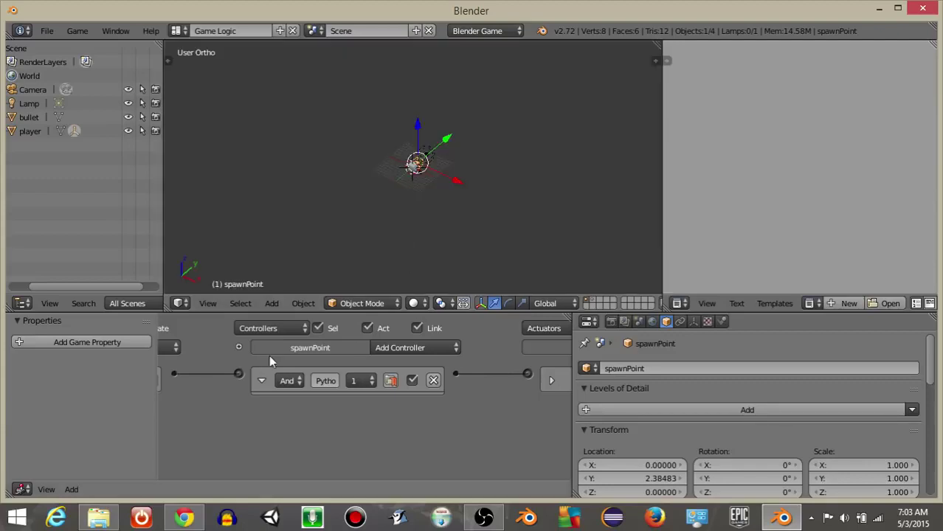
Collapse spawnPoint's controller, then select the player cube and add a Keyboard sensor to it
left_click(263, 382)
middle_click_drag(251, 410, 420, 411)
scroll(432, 202, "up", 5)
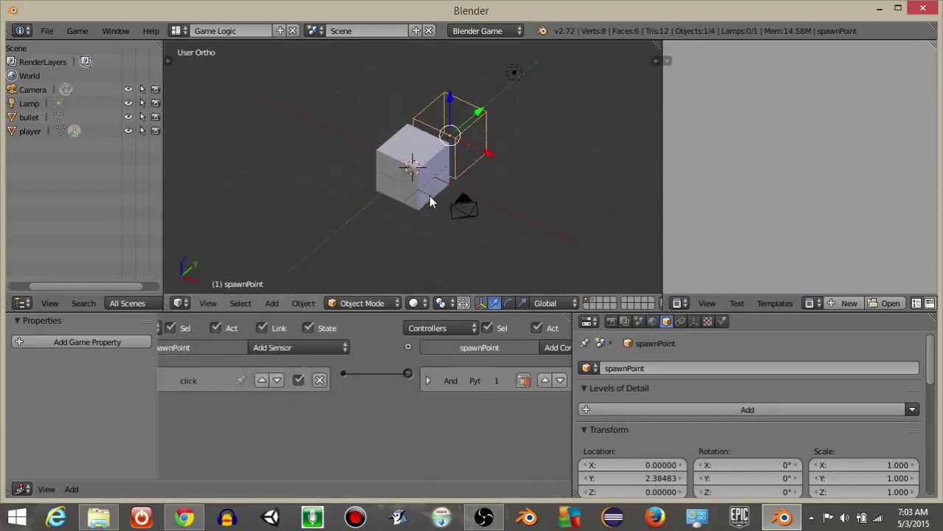
right_click(383, 157)
key("Home")
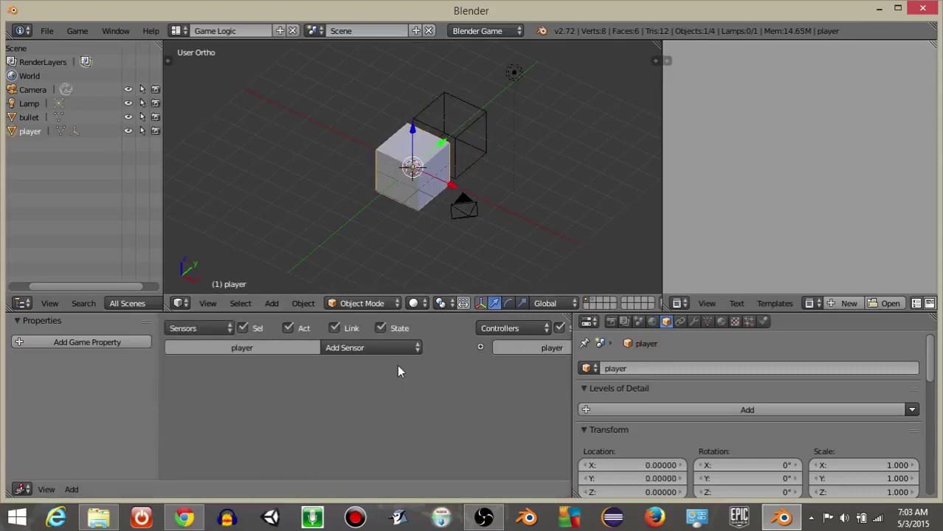
left_click(357, 348)
left_click(356, 245)
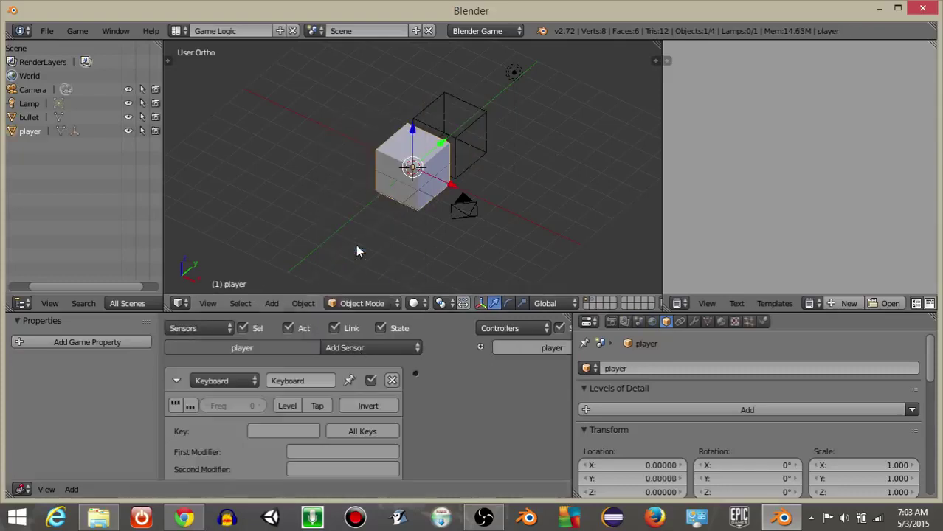
Set the player's Keyboard sensor key to A and rename the sensor as left
scroll(275, 407, "down", 2)
left_click(271, 402)
key("a")
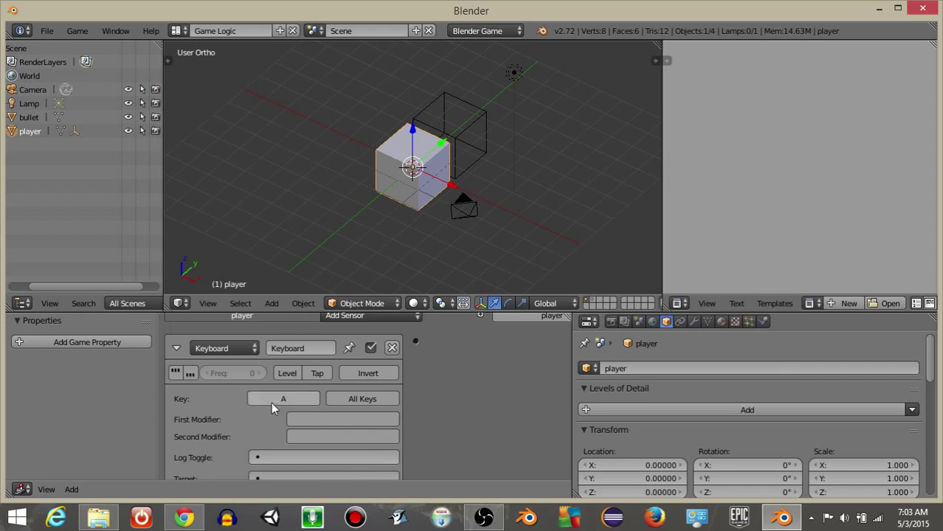
left_click(295, 346)
type("left")
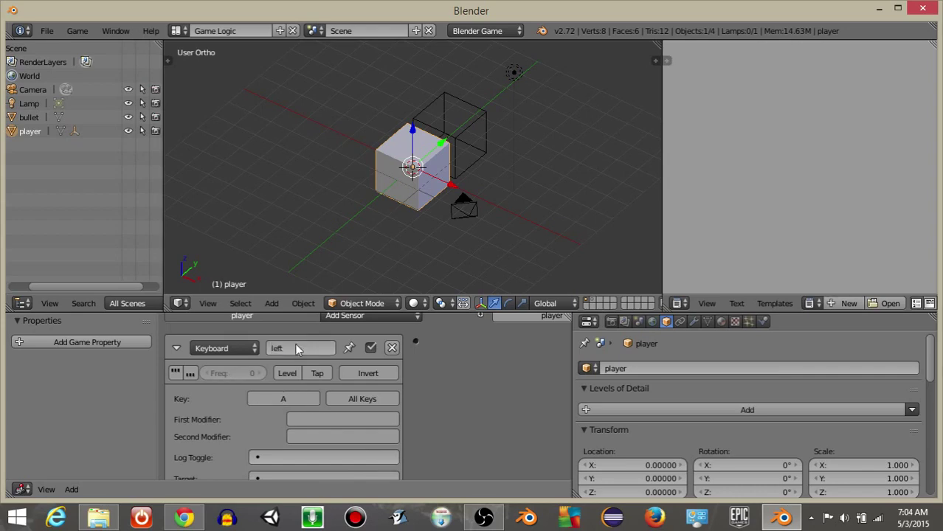
Add a Motion actuator to the player cube
scroll(274, 410, "up", 4)
middle_click_drag(274, 410, 210, 398)
middle_click_drag(516, 396, 260, 420)
middle_click_drag(464, 393, 176, 388)
left_click(435, 334)
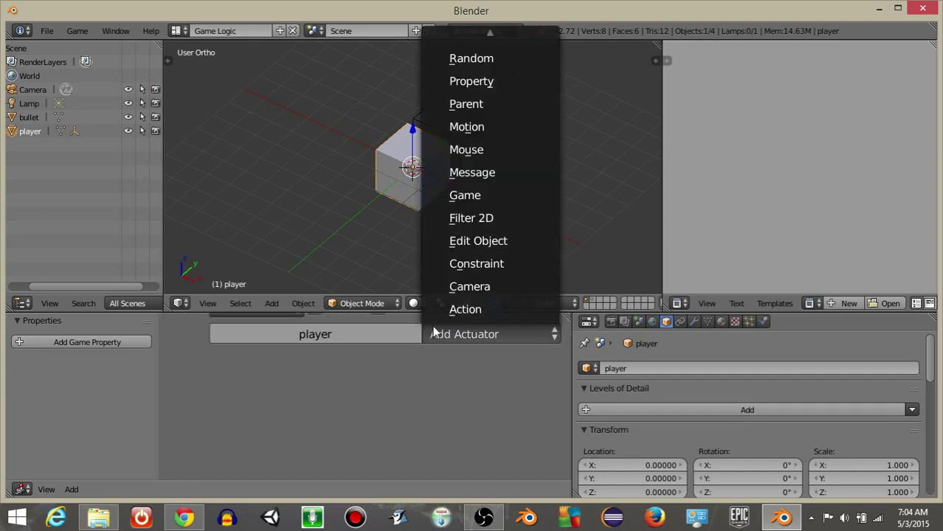
left_click(469, 127)
Set the Motion actuator's Z rotation to -2°
scroll(476, 415, "down", 2)
scroll(443, 424, "up", 1)
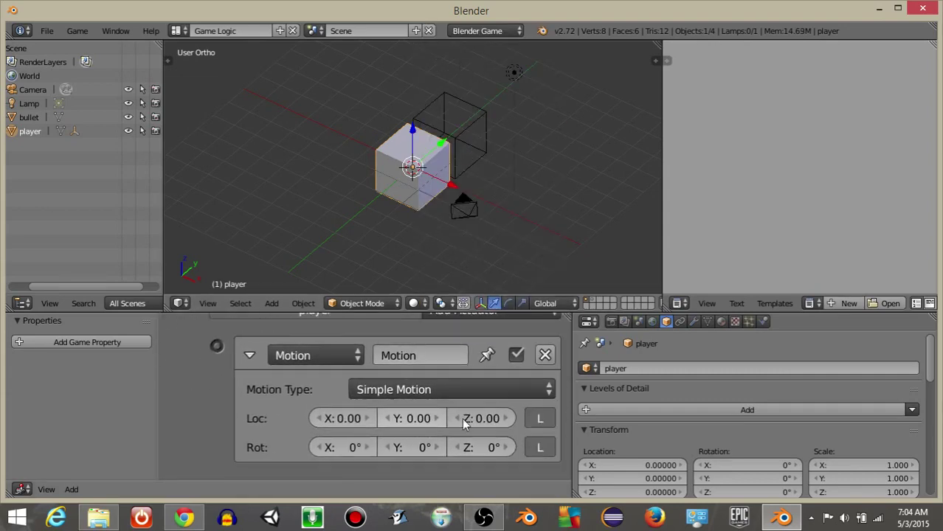
left_click(479, 445)
type("-2")
key("Return")
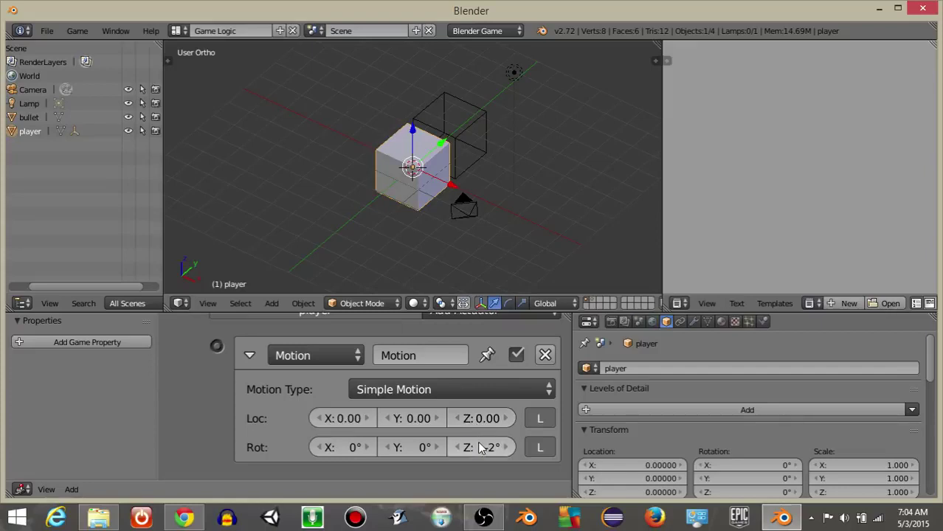
Connect the left sensor to the collapsed Motion actuator through an And controller and test the game briefly
left_click(246, 361)
scroll(243, 375, "down", 7)
middle_click_drag(244, 378, 409, 410)
left_click_drag(221, 374, 540, 371)
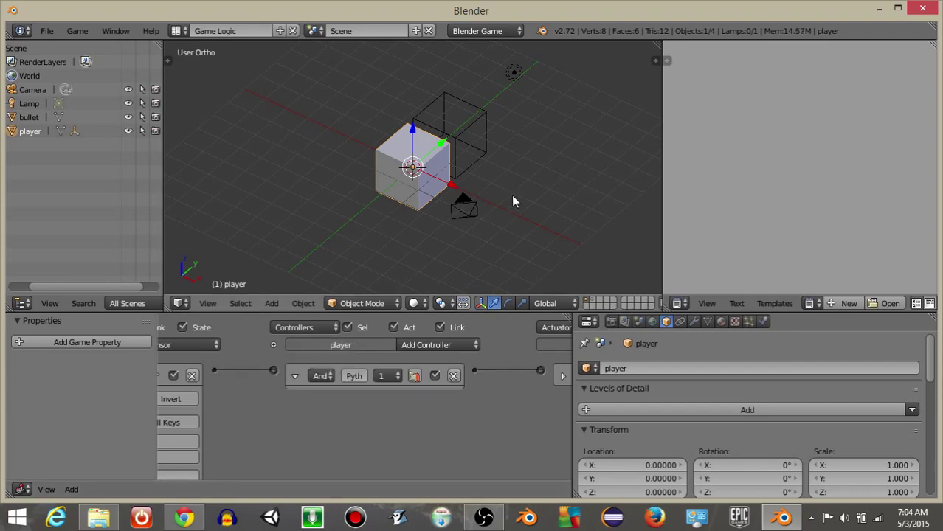
key("p")
key("Escape")
Expand the player's Motion actuator and set its Z rotation to 2°
middle_click_drag(555, 378, 399, 356)
left_click(439, 357)
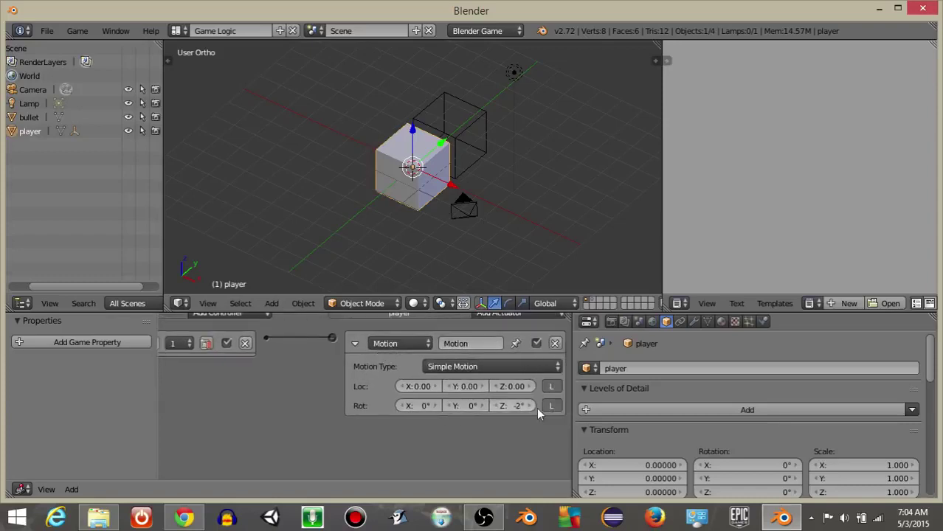
left_click(510, 403)
key("Return")
Run the game to test turning the player while firing bullets, then exit
key("p")
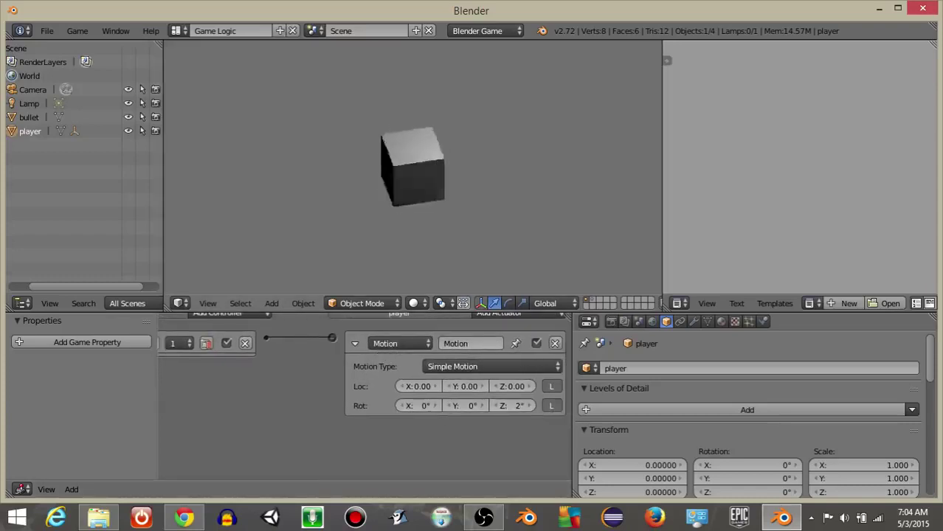
key("space")
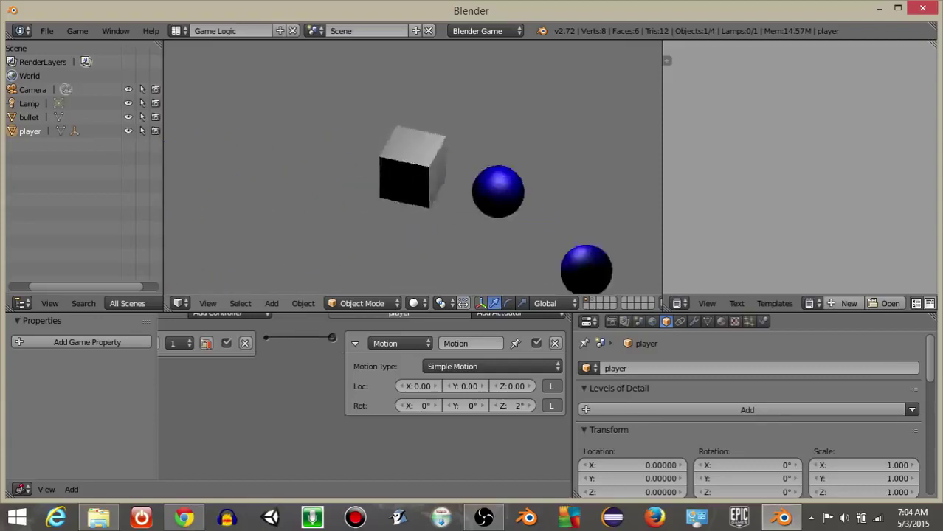
key("Escape")
Collapse the player's Motion actuator, And controller and left sensor
left_click(357, 344)
middle_click_drag(252, 389, 420, 381)
left_click(258, 333)
middle_click_drag(250, 359, 463, 367)
left_click(171, 342)
Add a second Keyboard sensor to the player, named right and using key D, and collapse it
middle_click_drag(296, 305, 260, 362)
left_click(312, 360)
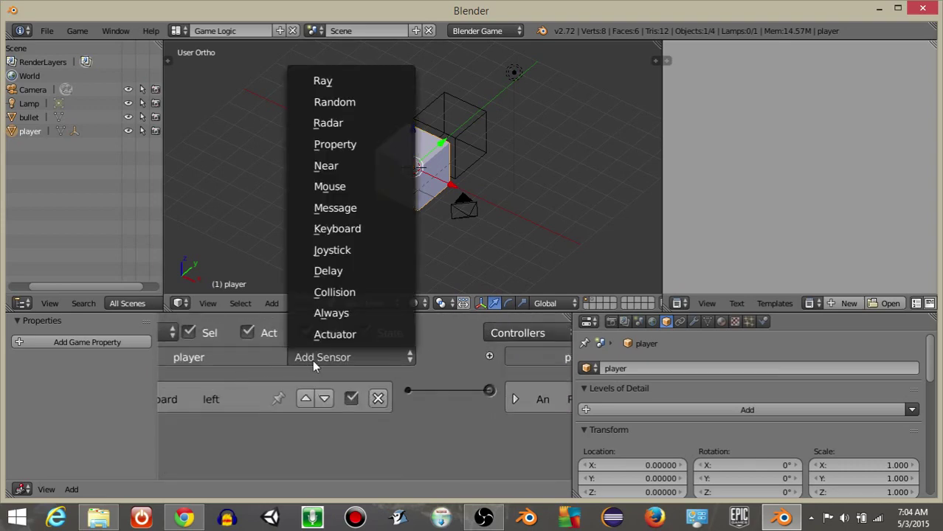
left_click(337, 229)
middle_click_drag(261, 436, 338, 397)
left_click(337, 397)
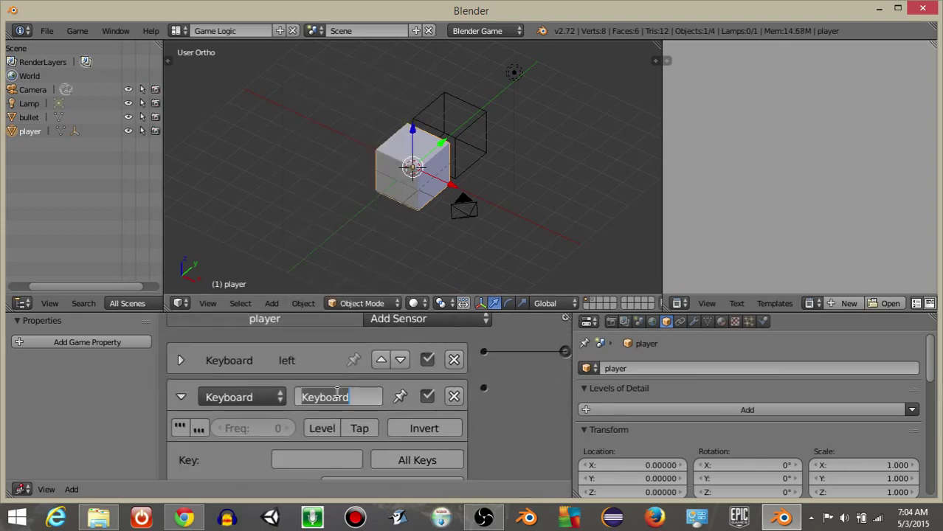
type("right")
key("Return")
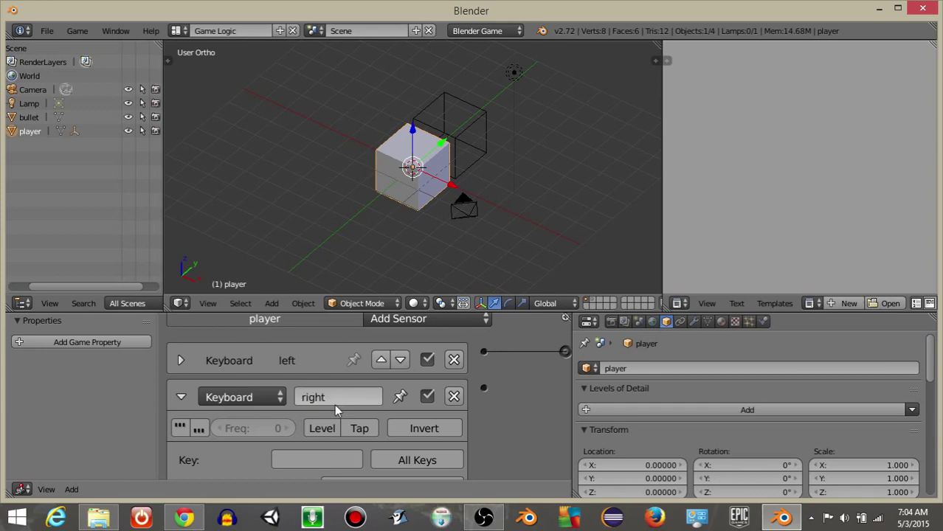
left_click(327, 461)
key("d")
left_click(181, 397)
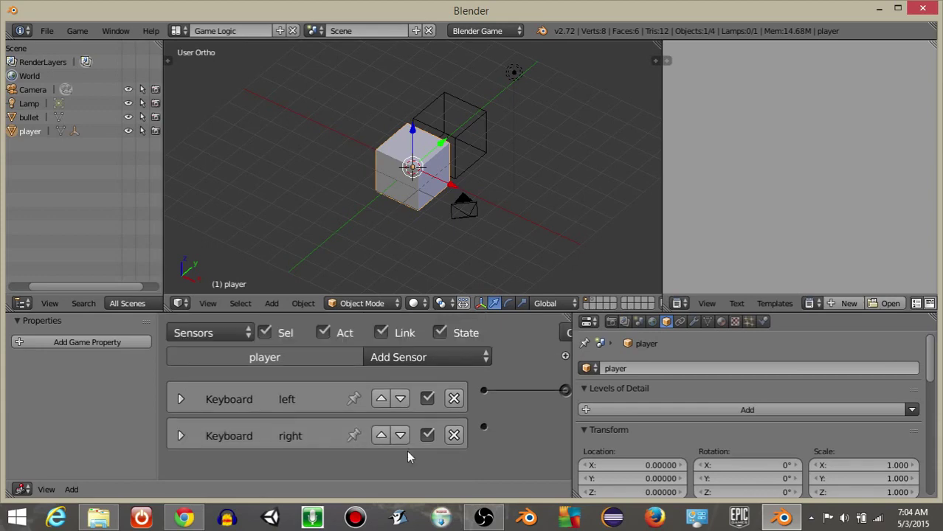
Add a second Motion actuator to the player cube
scroll(354, 444, "down", 4)
middle_click_drag(563, 393, 197, 362)
middle_click_drag(427, 381, 295, 370)
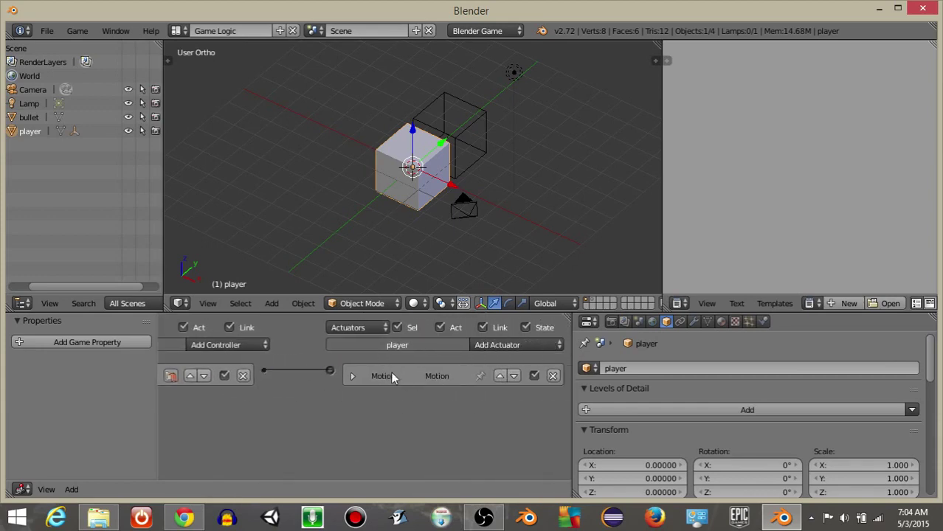
scroll(383, 376, "up", 3)
scroll(443, 365, "right", 3, "ctrl")
left_click(457, 362)
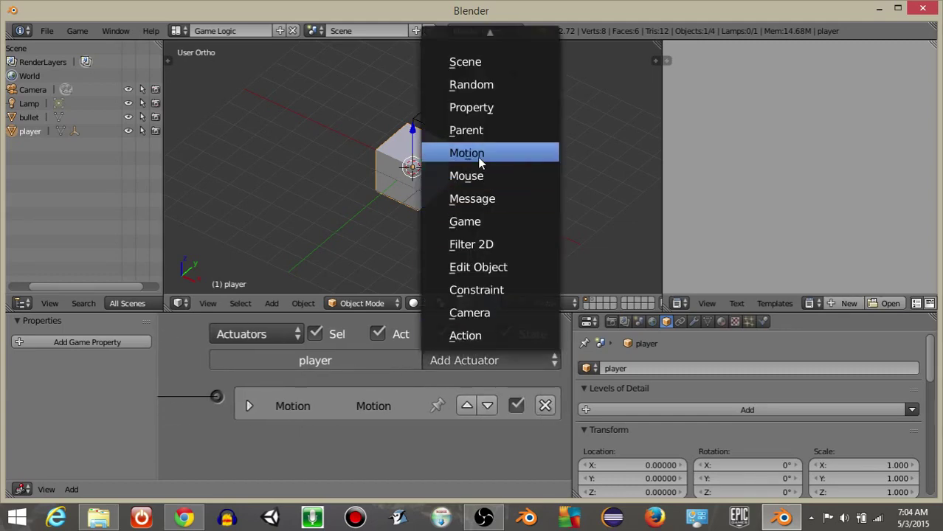
left_click(479, 161)
Set the second Motion actuator's Z rotation to -2°
scroll(481, 422, "down", 3)
left_click(474, 452)
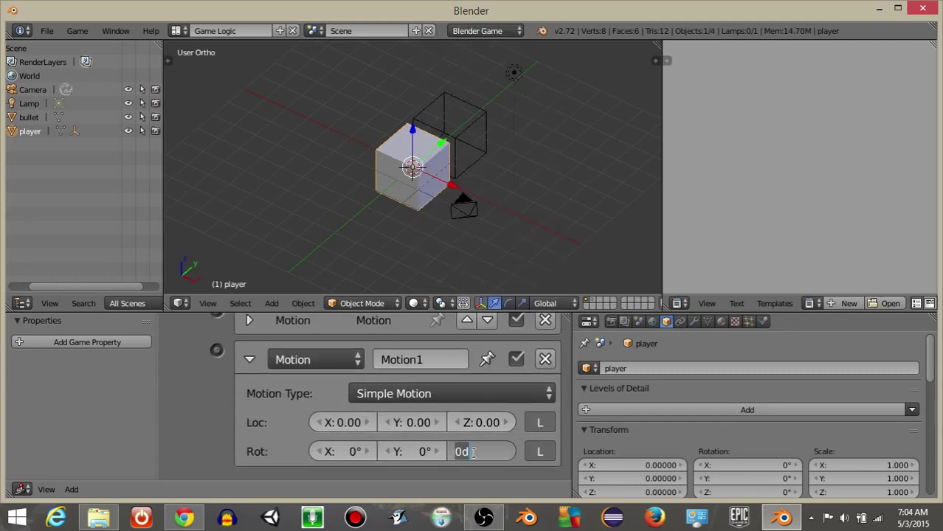
type("-2")
key("Return")
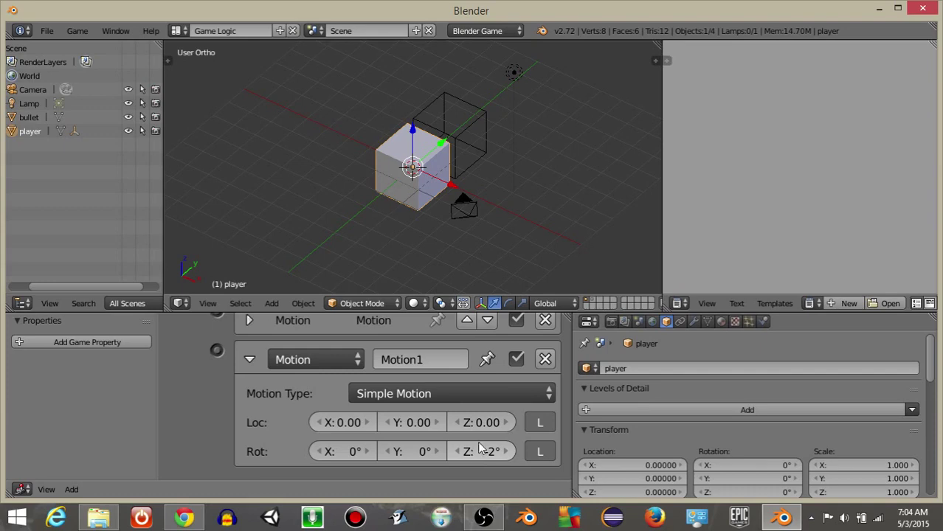
Connect the right sensor to the second Motion actuator through a new And controller
scroll(476, 454, "down", 6)
middle_click_drag(309, 442, 470, 452)
left_click_drag(201, 388, 502, 389)
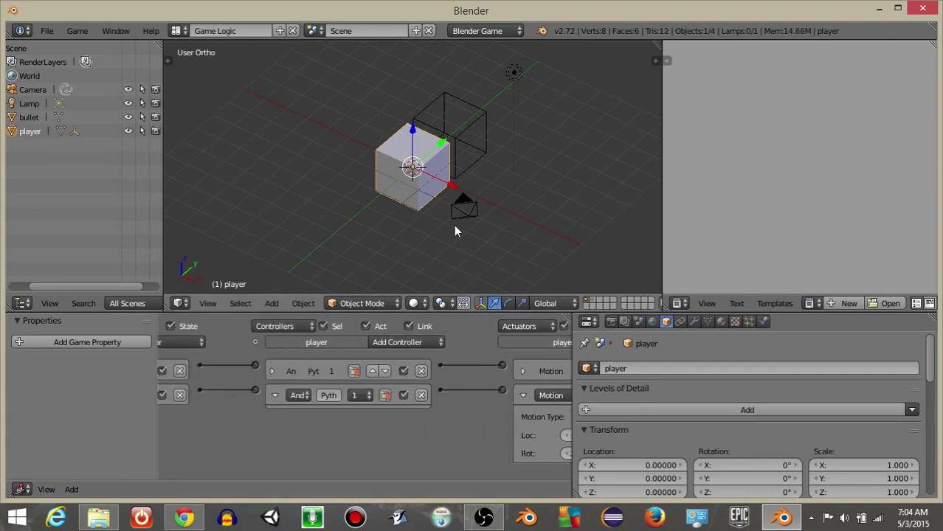
Run the game to test turning the player both ways and shooting, then exit
key("p")
key("Right")
key("space")
key("space")
key("space")
key("space")
key("space")
key("Left")
key("Right")
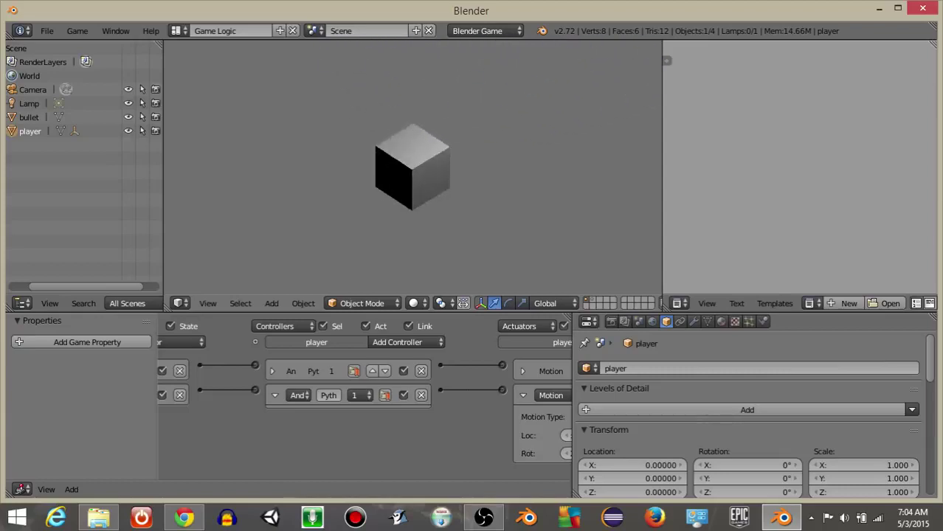
key("Escape")
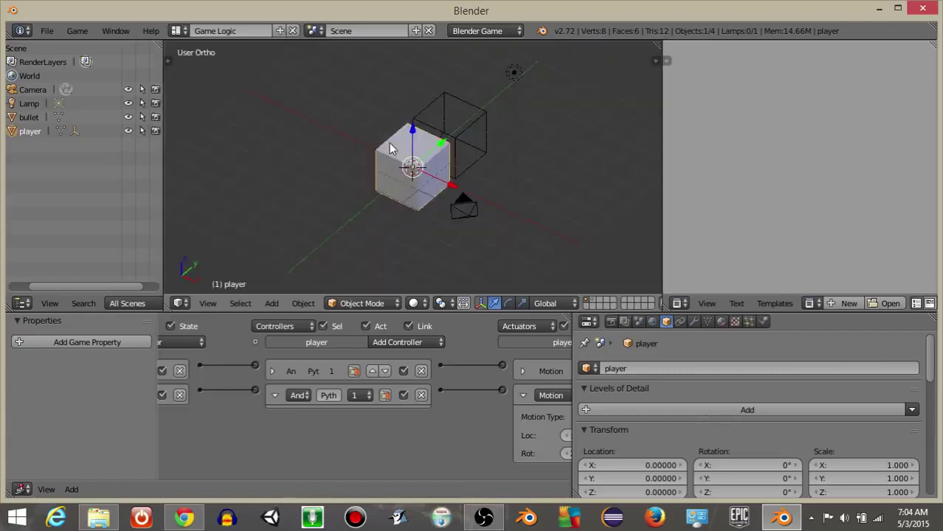
Add a plane to the scene at the player cube's position
scroll(391, 148, "down", 3)
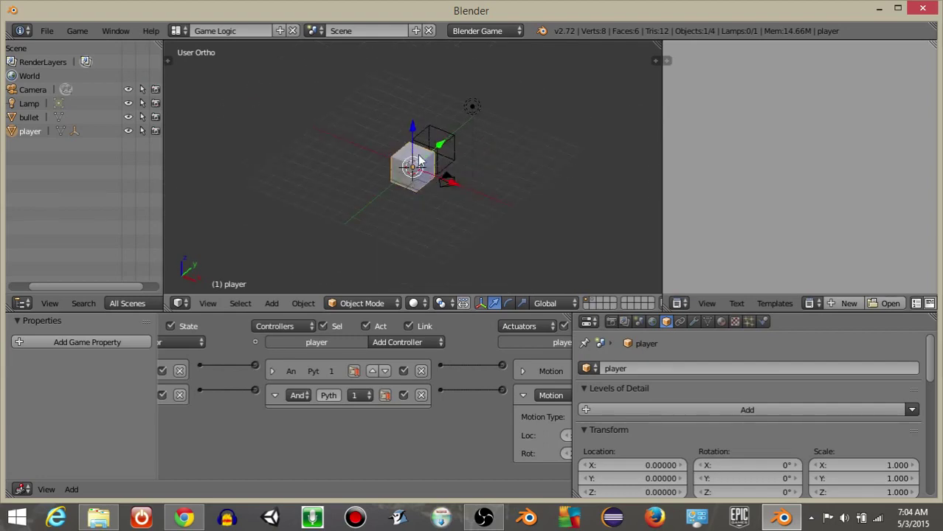
key("space")
type("add plane")
key("Return")
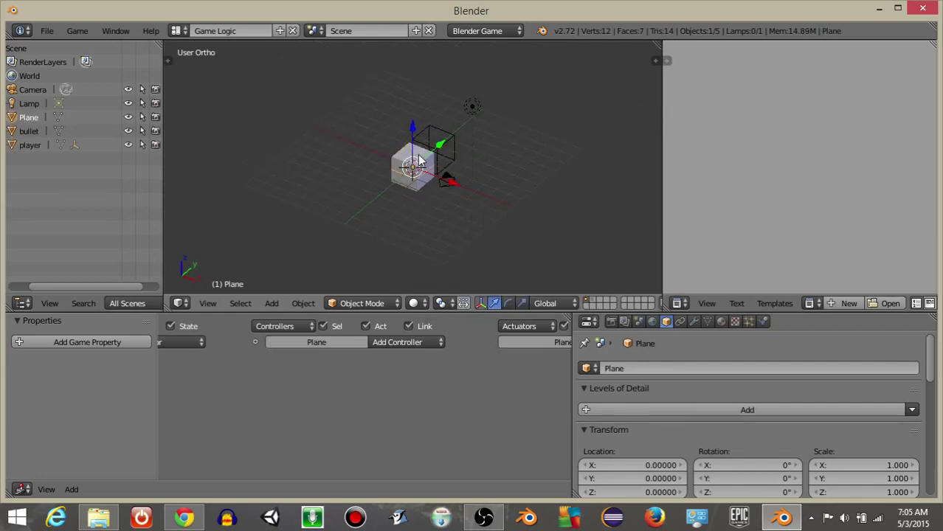
Lower the plane about 1.39 units on Z below the player cube and scale it by 20
key("g")
key("z")
left_click(421, 147)
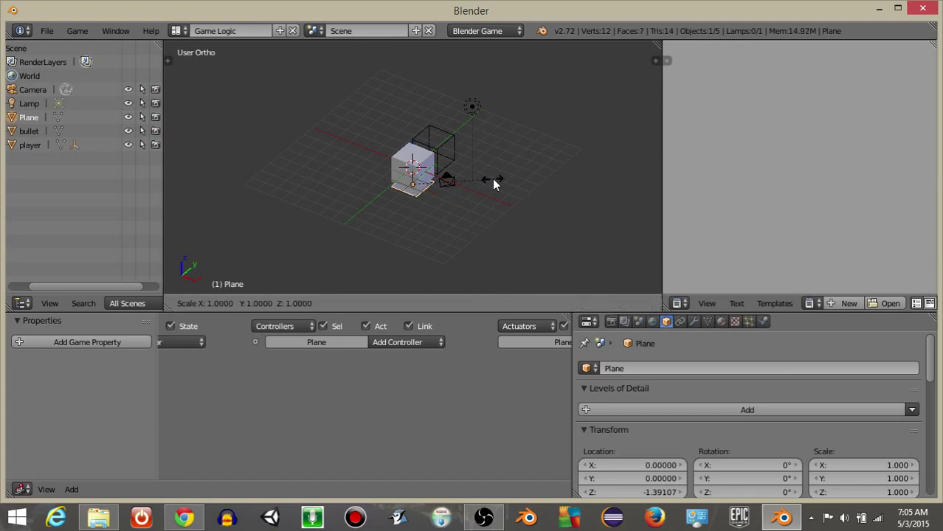
type("s20")
key("Return")
middle_click_drag(493, 179, 415, 177)
scroll(446, 189, "down", 3)
Add a cube and move it away from the player, near the far edge of the plane
right_click(434, 153)
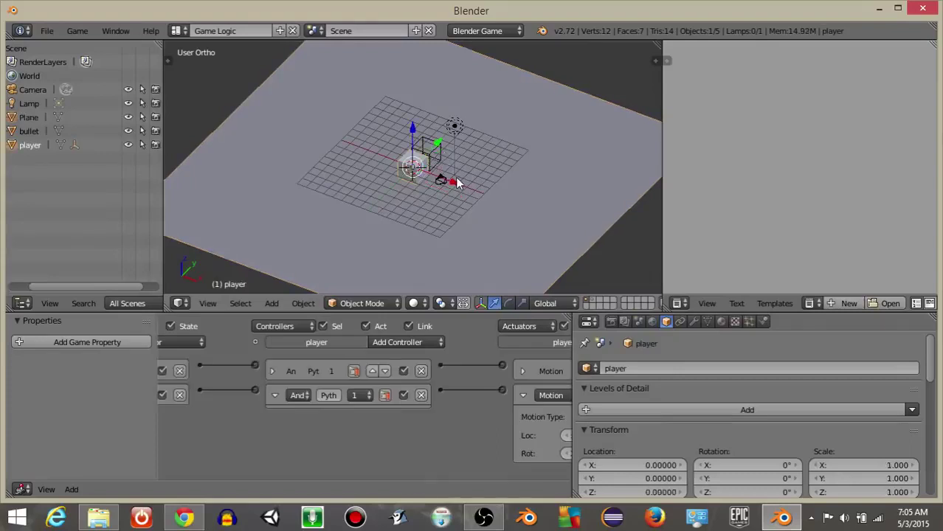
key("space")
type("add cube")
key("Return")
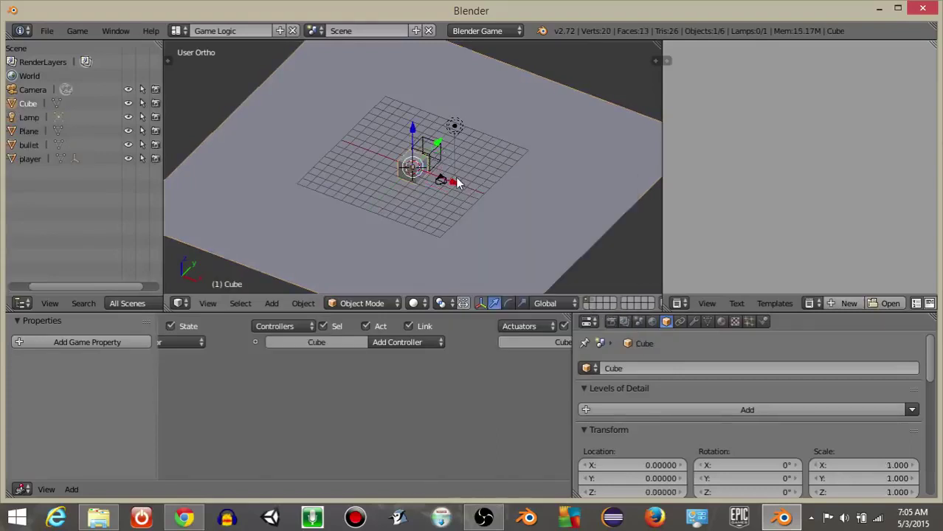
left_click_drag(450, 146, 531, 50)
Give the new cube a new material with a red diffuse colour
left_click(722, 323)
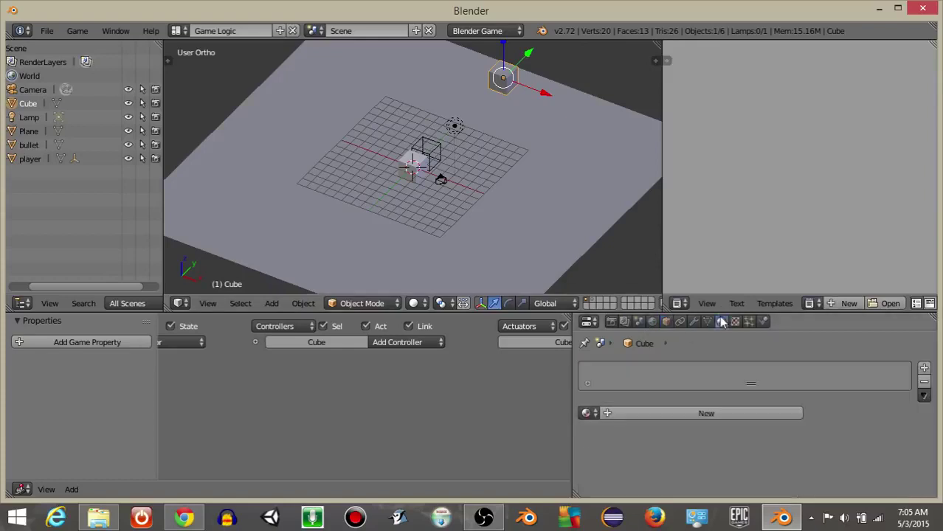
left_click(667, 413)
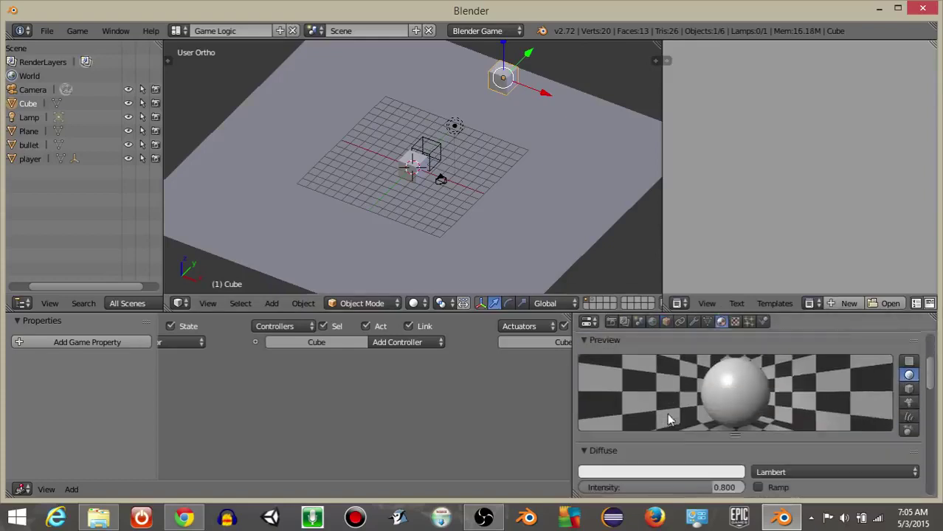
left_click(646, 473)
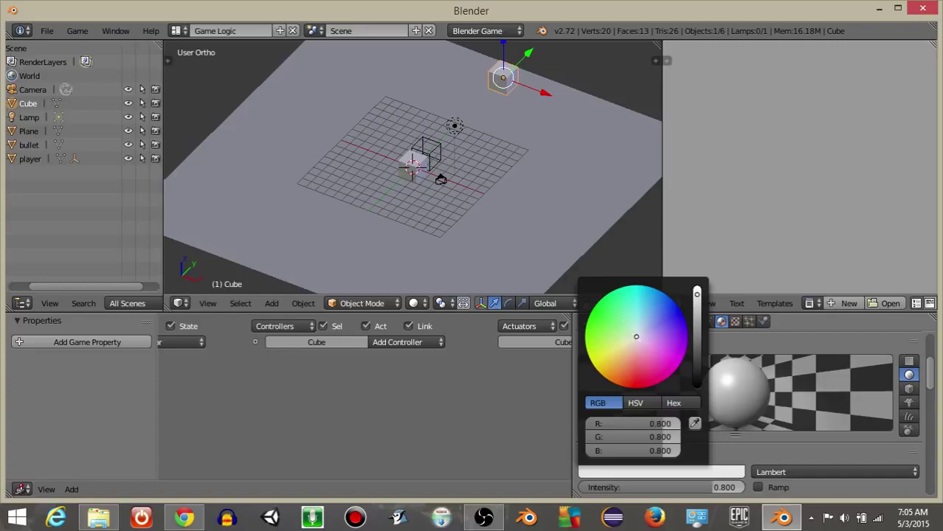
left_click(635, 387)
Set the red cube's physics type to Character
left_click(763, 323)
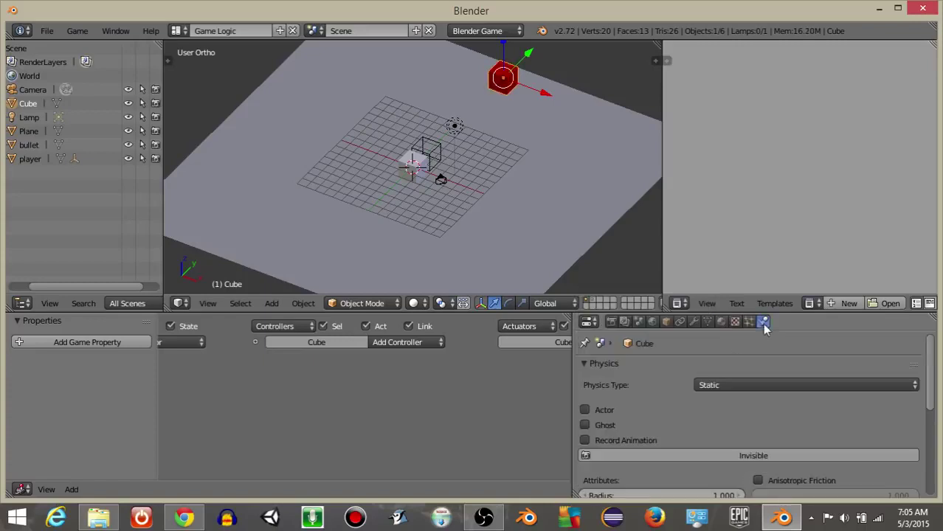
left_click(725, 384)
left_click(704, 246)
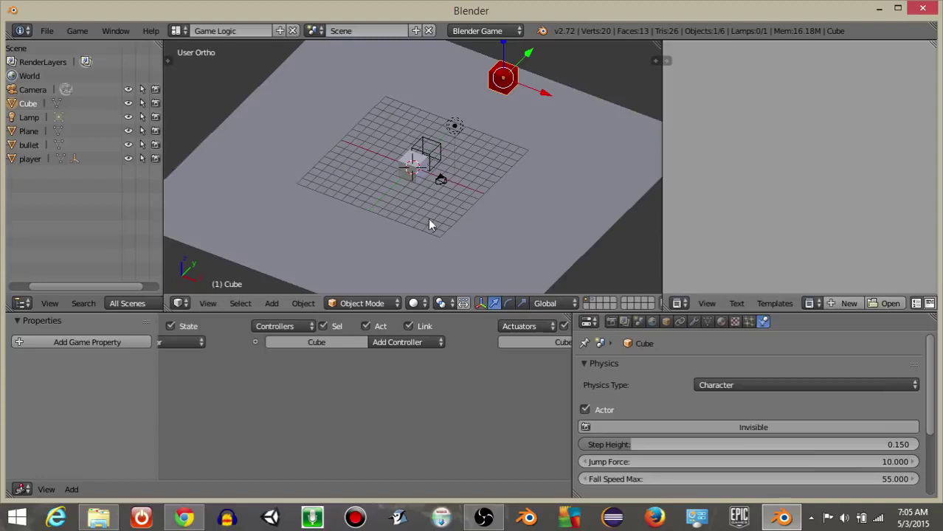
Add a Collision sensor in Tap mode to the red cube, filtered by the bullet property, and collapse it
middle_click_drag(251, 408, 453, 401)
scroll(310, 418, "up", 6)
middle_click_drag(267, 417, 456, 418)
left_click(465, 361)
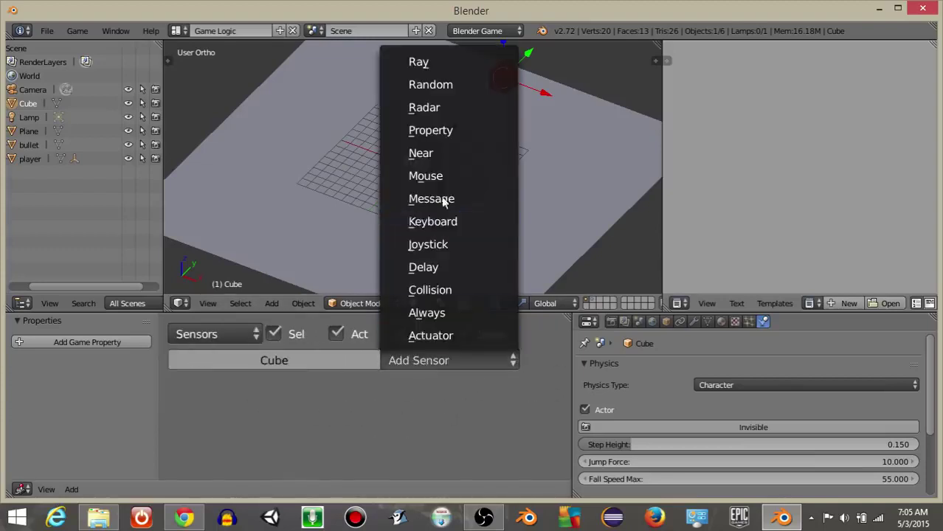
left_click(432, 290)
scroll(211, 439, "down", 2)
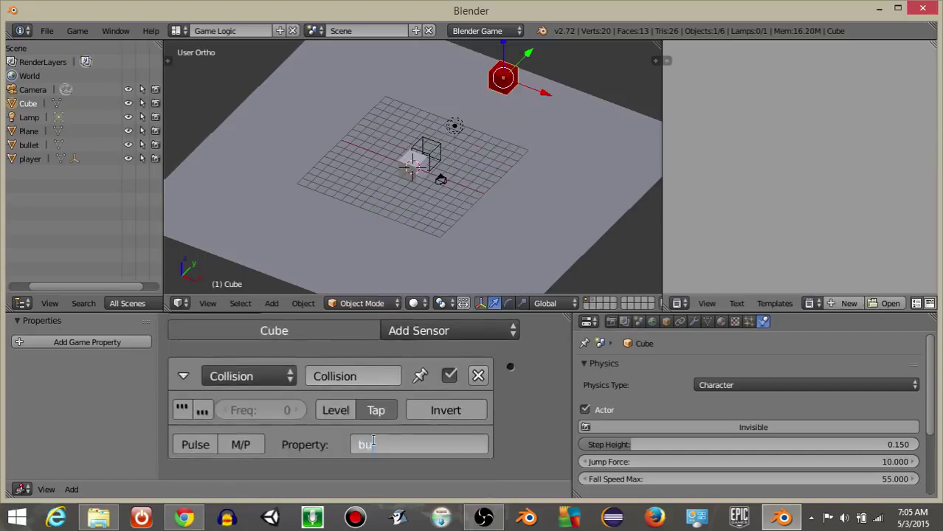
key("Return")
left_click(183, 376)
Add an Edit Object actuator to the red cube and set it to End Object
scroll(413, 369, "right", 8, "ctrl")
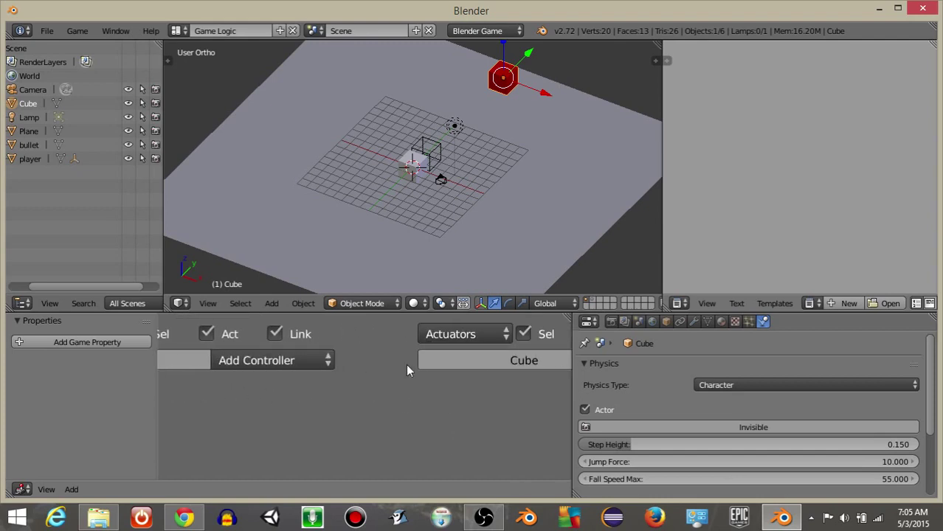
scroll(244, 374, "right", 6, "ctrl")
left_click(448, 359)
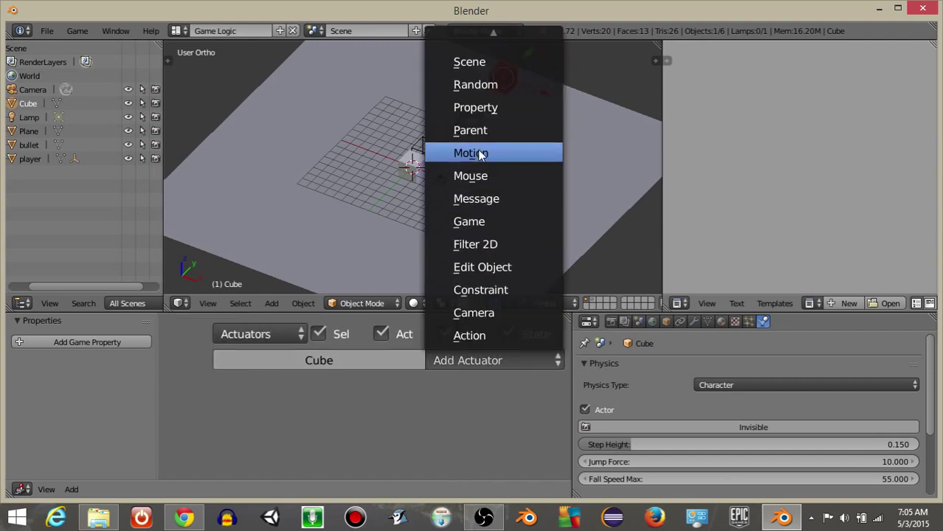
left_click(484, 266)
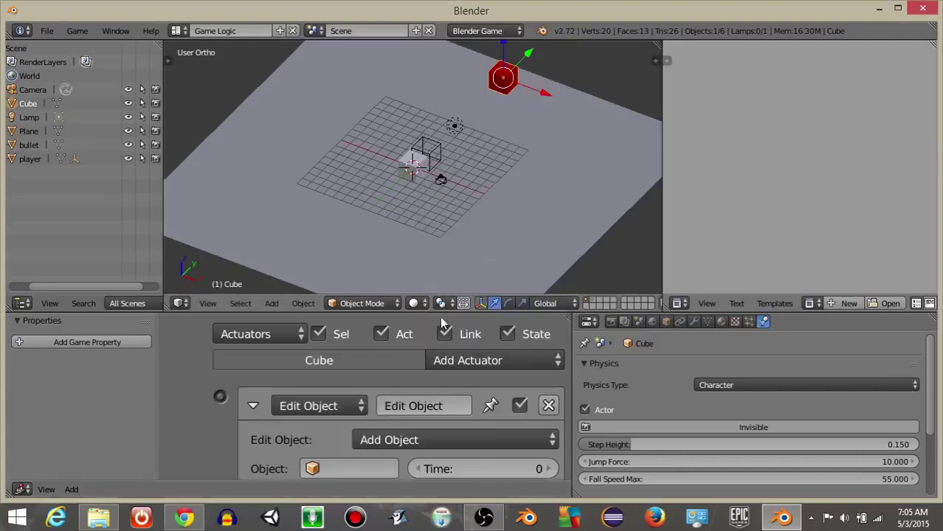
left_click(383, 439)
left_click(388, 393)
Connect the red cube's Collision sensor to its Edit Object actuator through a new And controller
scroll(276, 418, "left", 6, "ctrl")
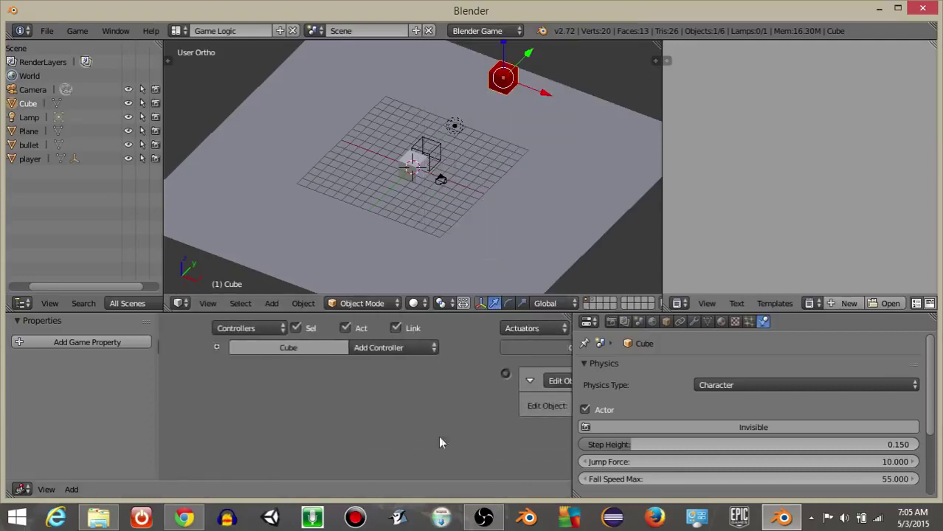
left_click_drag(212, 371, 538, 370)
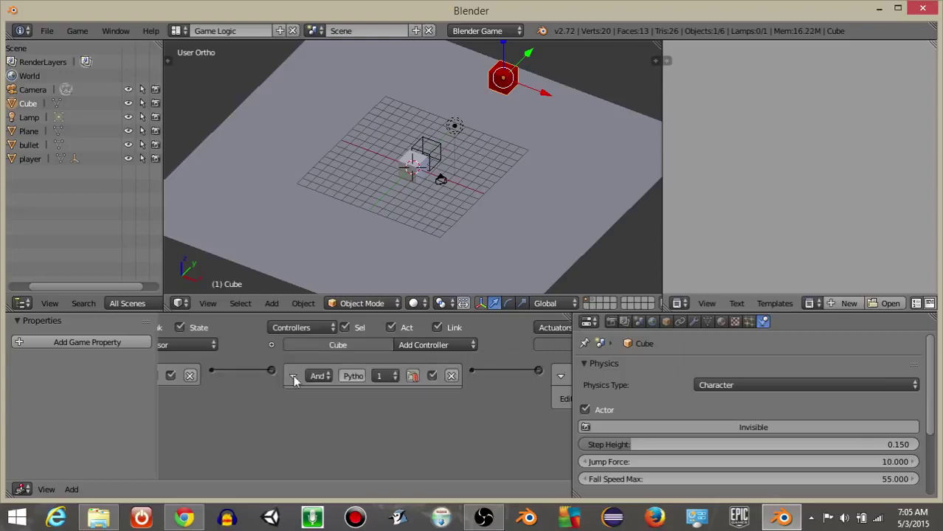
scroll(383, 346, "right", 5, "ctrl")
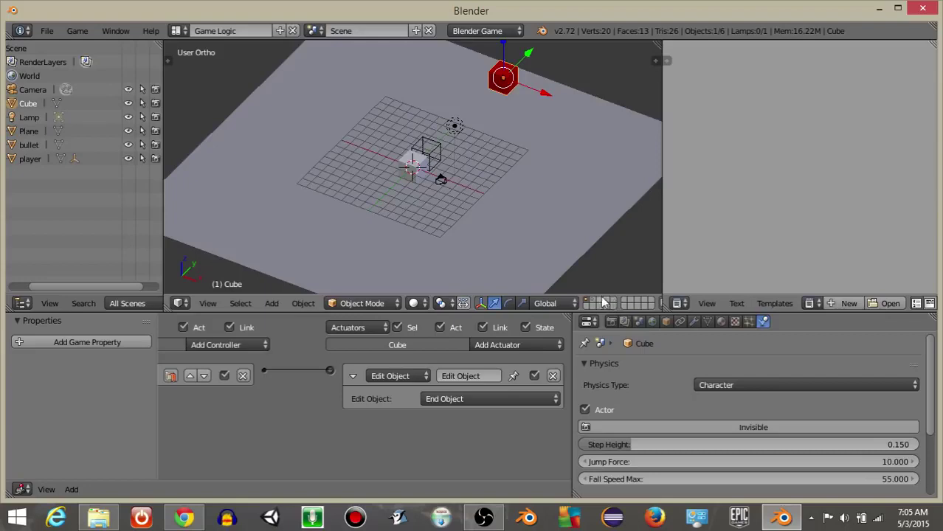
Select the bullet sphere on the second layer and add a Float game property named bullet to it
key("p")
right_click(413, 173)
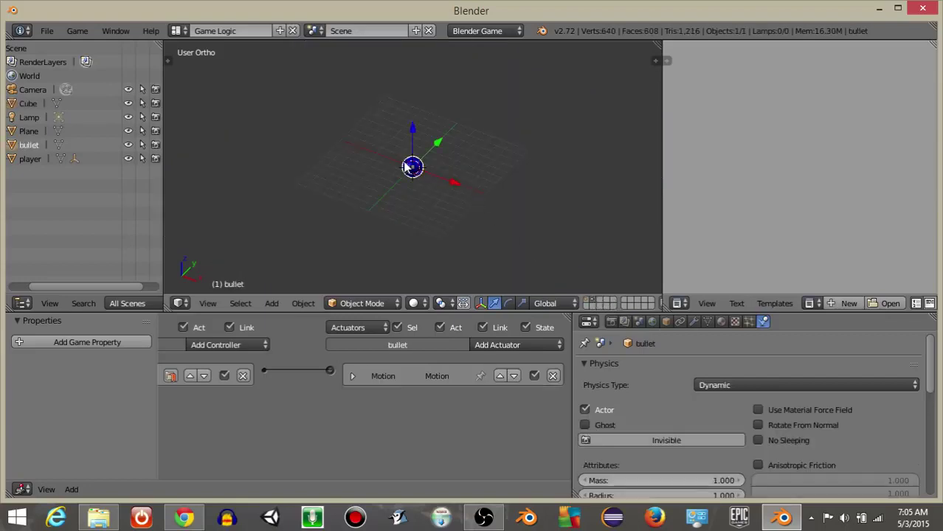
scroll(445, 206, "up", 8)
left_click(72, 344)
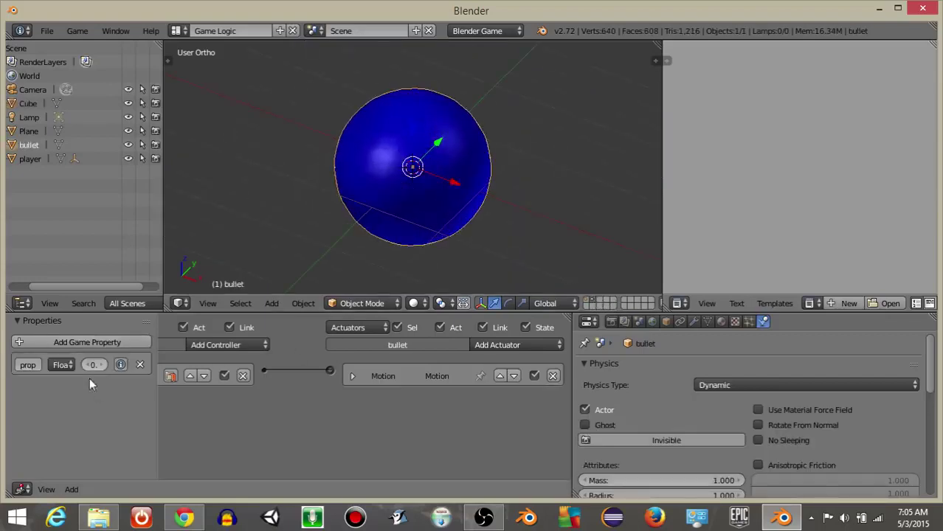
left_click_drag(159, 415, 329, 416)
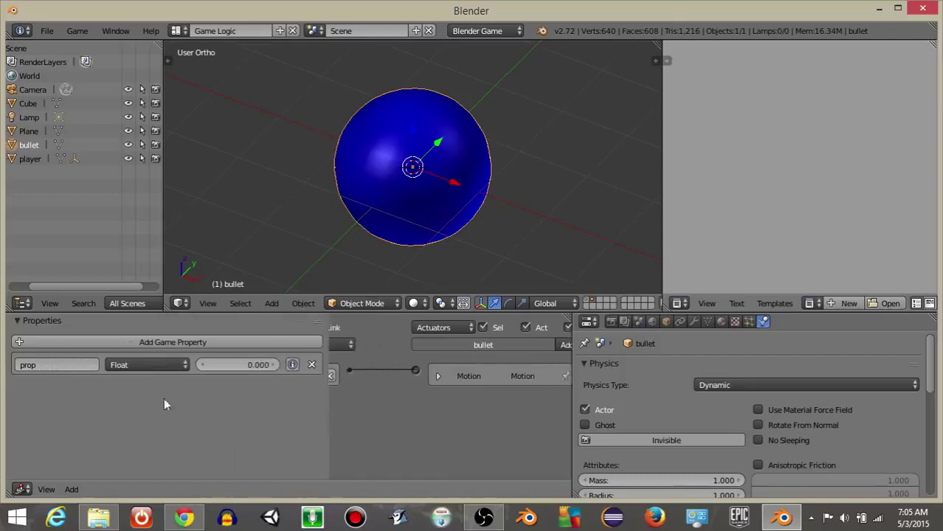
left_click(86, 365)
type("bullet")
key("Return")
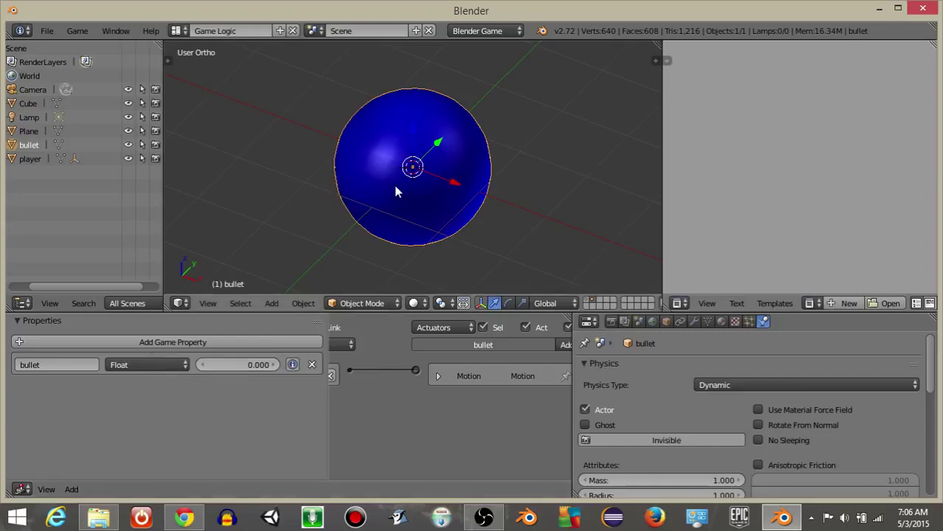
Return to the first layer, run the game to test shooting the red cube, then exit
left_click(588, 300)
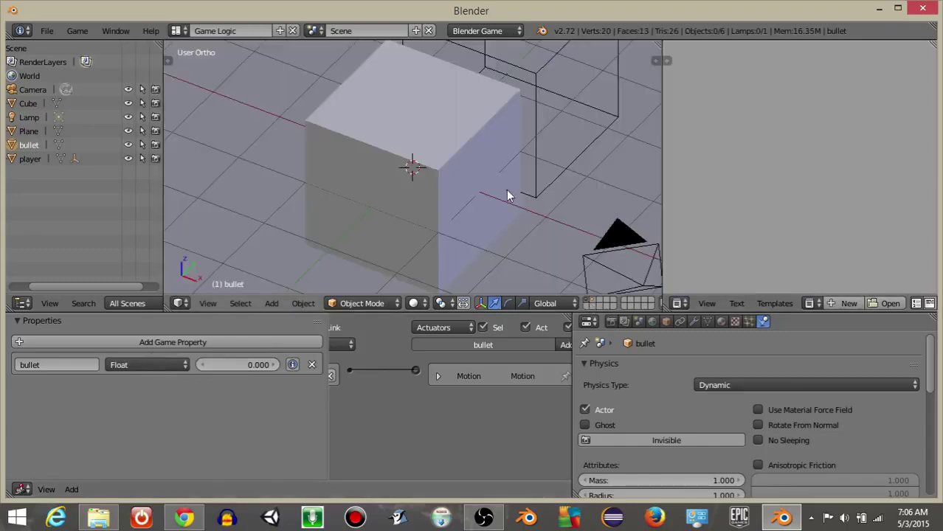
scroll(508, 189, "down", 8)
key("p")
key("space")
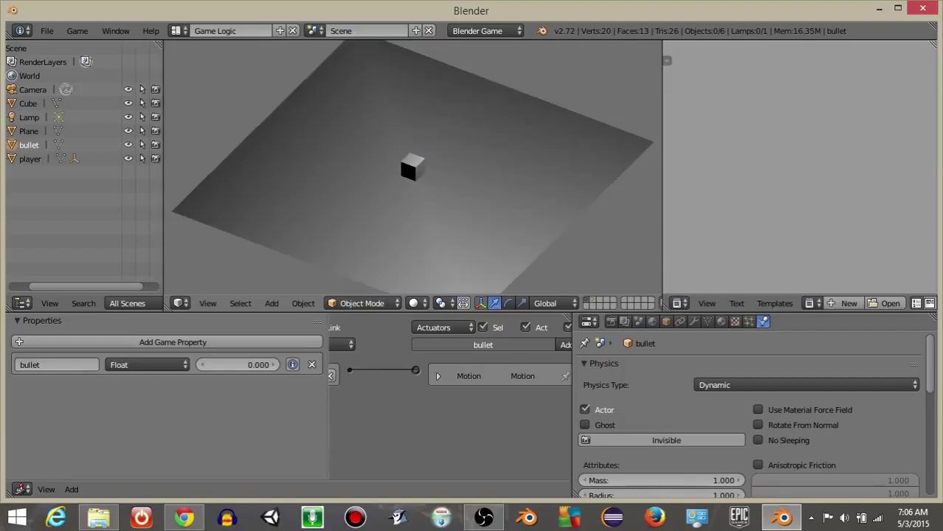
key("Escape")
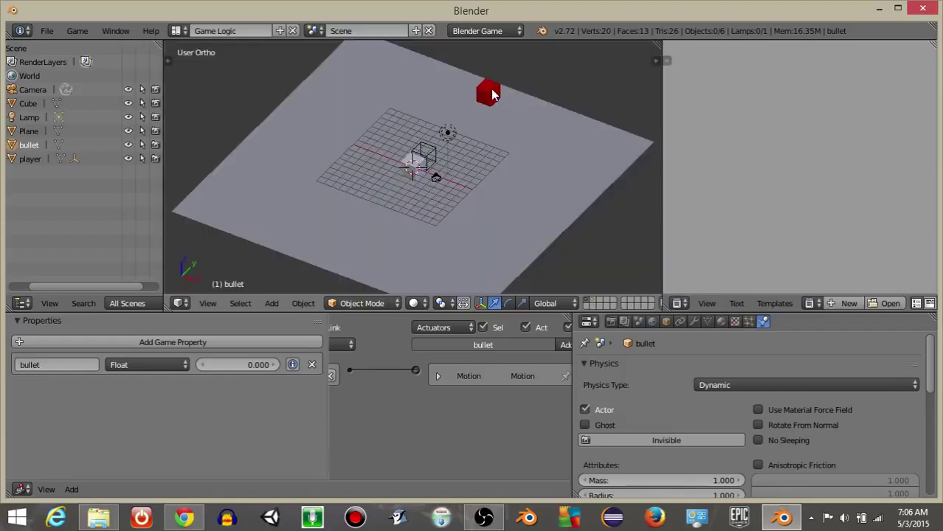
Add a Float game property named enemy to the red cube
right_click(490, 88)
right_click(491, 88)
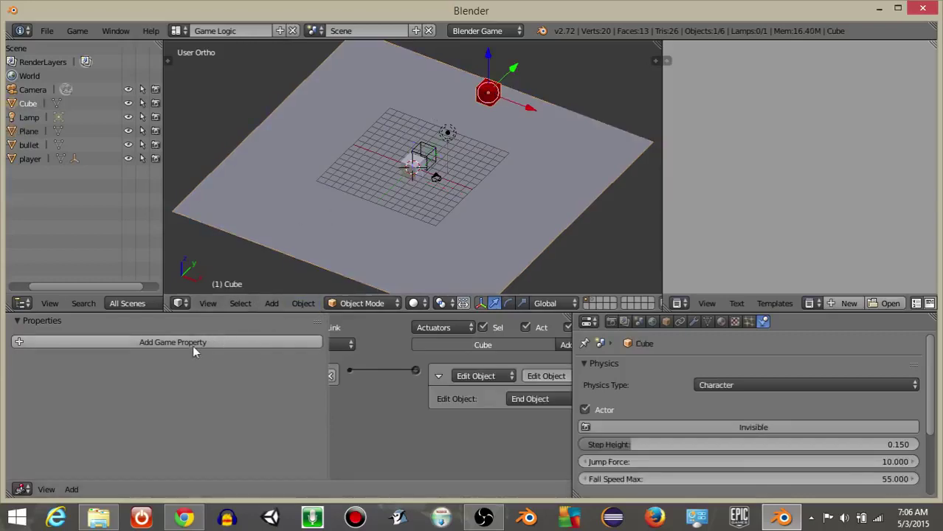
left_click(168, 342)
left_click(62, 365)
type("enemy")
key("Return")
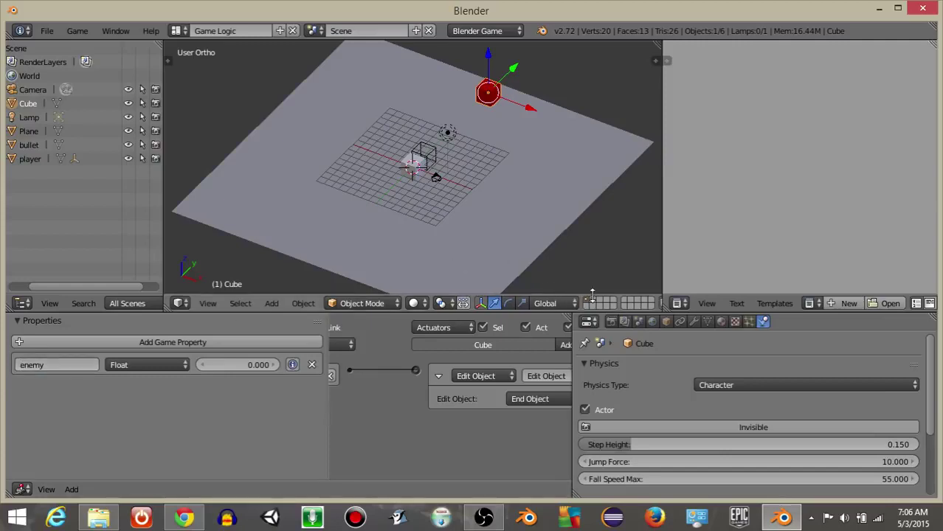
Select the bullet on the second layer and add a collapsed Collision sensor filtered by the enemy property
key("p")
right_click(418, 172)
middle_click_drag(436, 414, 403, 403)
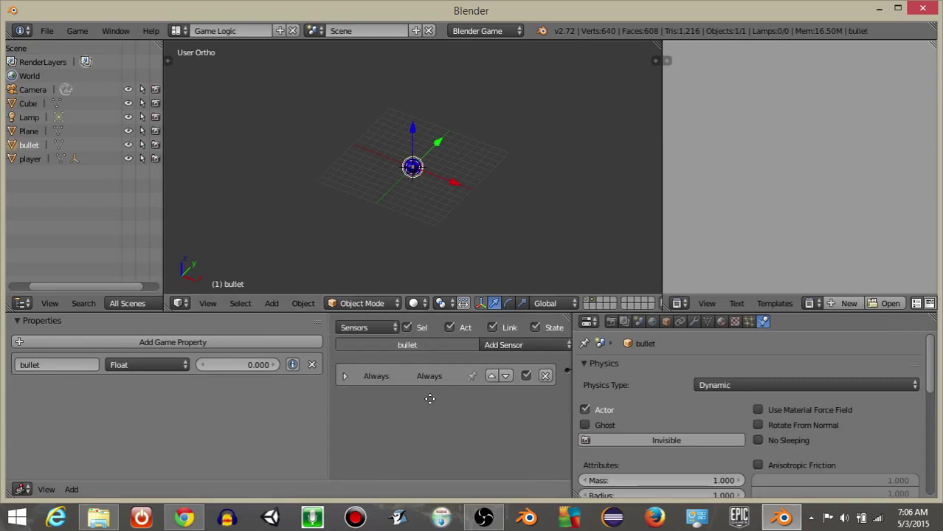
scroll(408, 400, "up", 2)
left_click(517, 368)
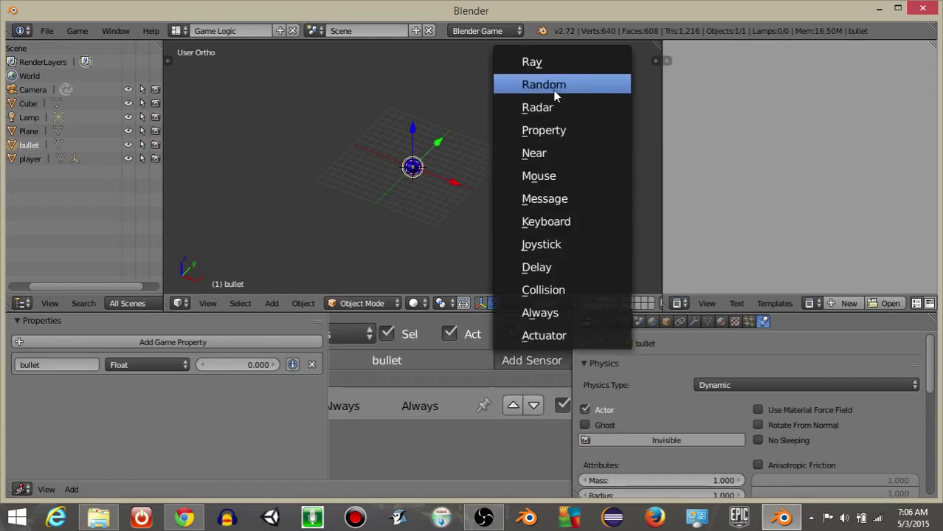
left_click(541, 290)
middle_click_drag(465, 346, 477, 337)
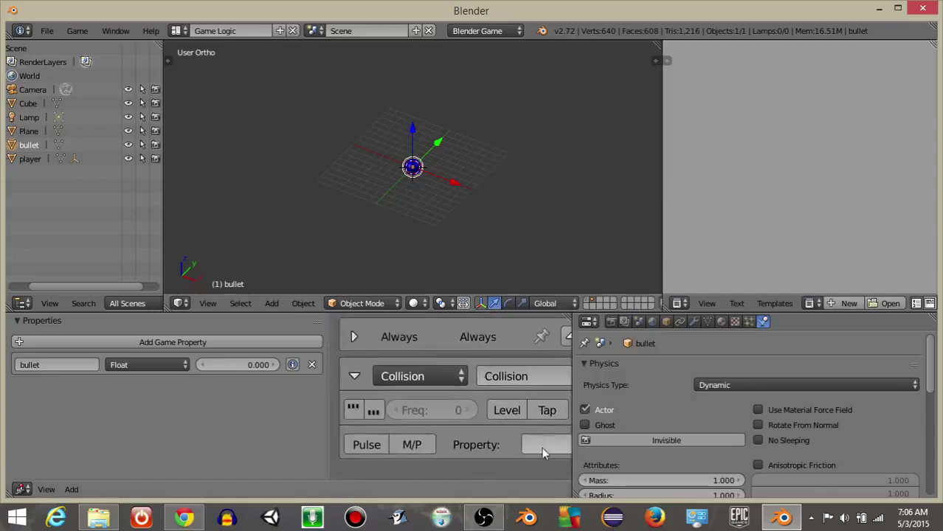
left_click(544, 446)
type("en")
left_click(354, 381)
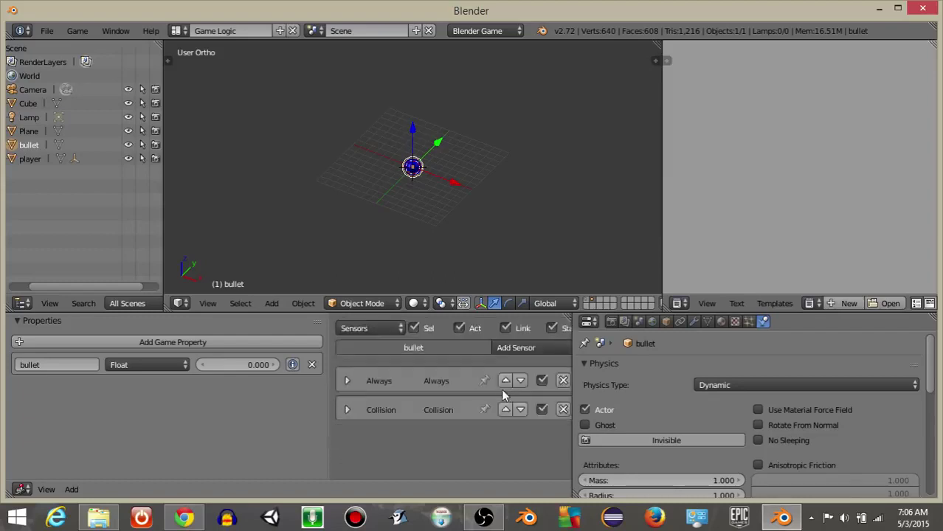
Add an Edit Object actuator to the bullet and set it to End Object
scroll(501, 389, "right", 5, "ctrl")
scroll(550, 383, "right", 2, "ctrl")
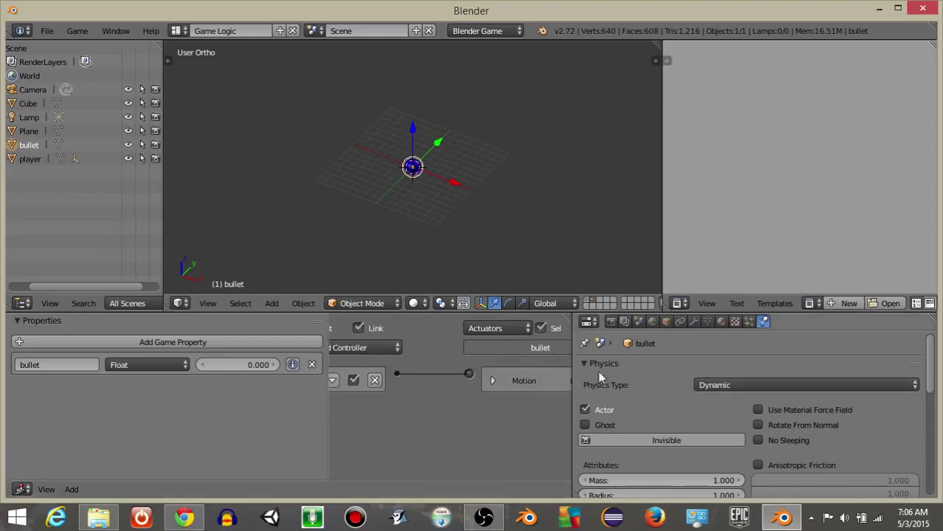
scroll(517, 372, "right", 3, "ctrl")
left_click(496, 347)
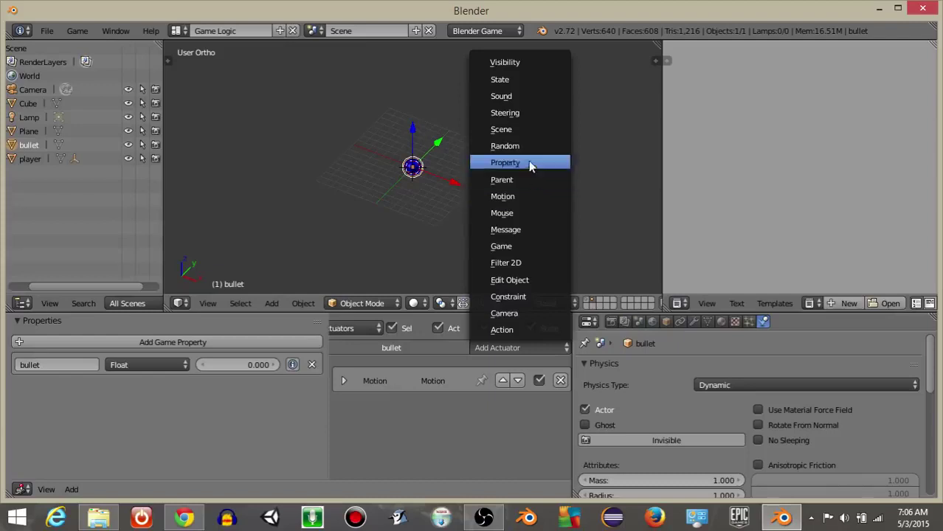
left_click(509, 280)
scroll(504, 329, "up", 2)
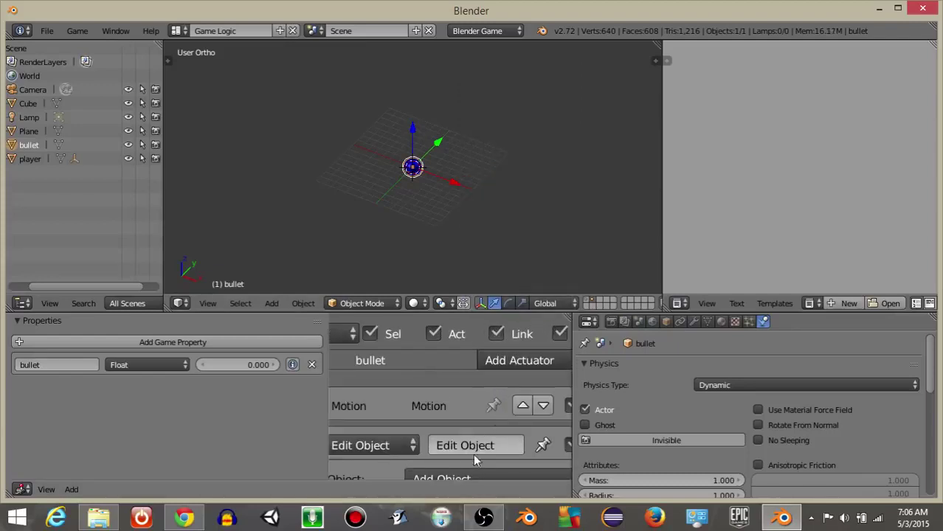
left_click(452, 472)
left_click(443, 430)
Widen the logic area and connect the bullet's Collision sensor to its Edit Object actuator through a new And controller
scroll(423, 415, "down", 2)
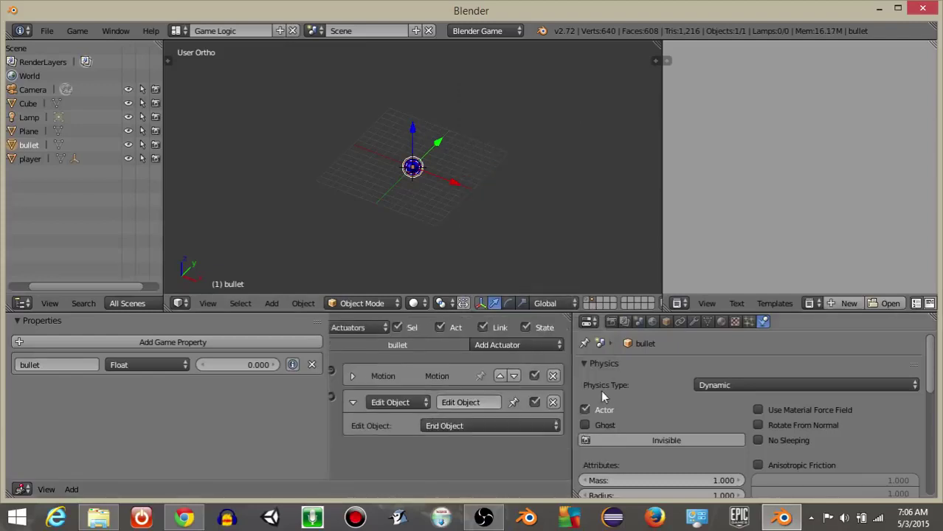
left_click_drag(571, 398, 757, 398)
middle_click_drag(448, 427, 603, 424)
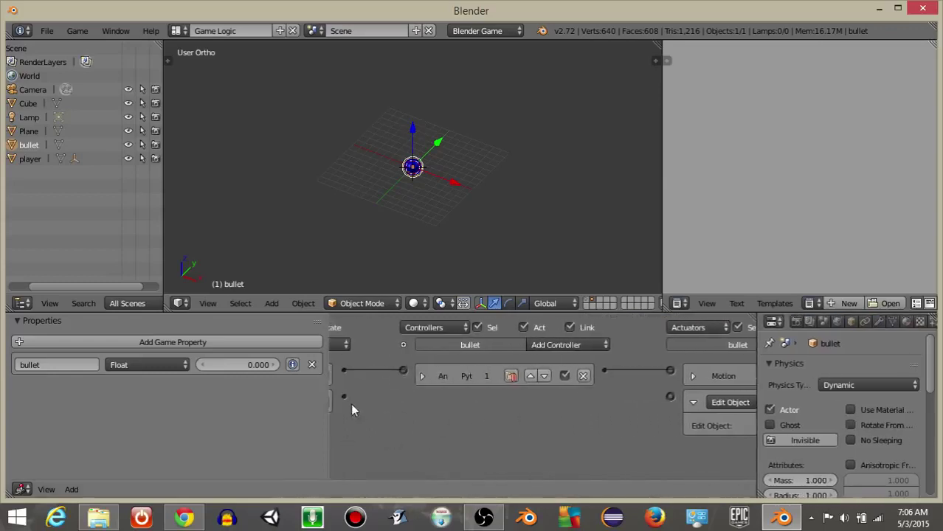
left_click_drag(347, 397, 670, 397)
scroll(592, 408, "left", 4, "ctrl")
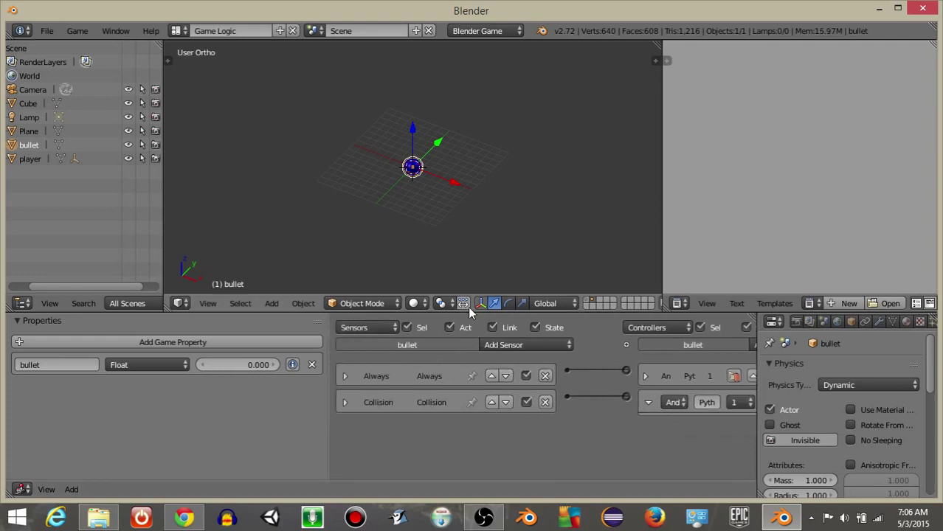
Return to the first layer with the main scene and briefly test-run the game
left_click(590, 304)
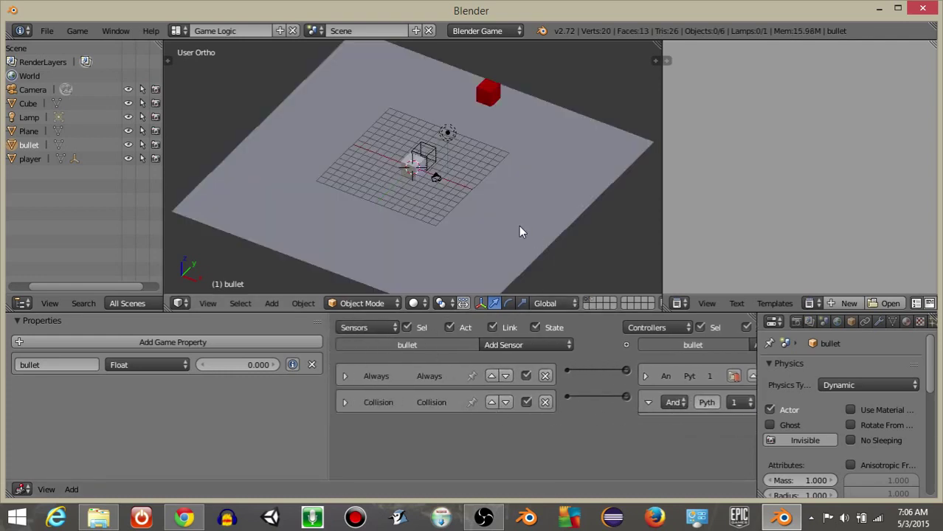
key("p")
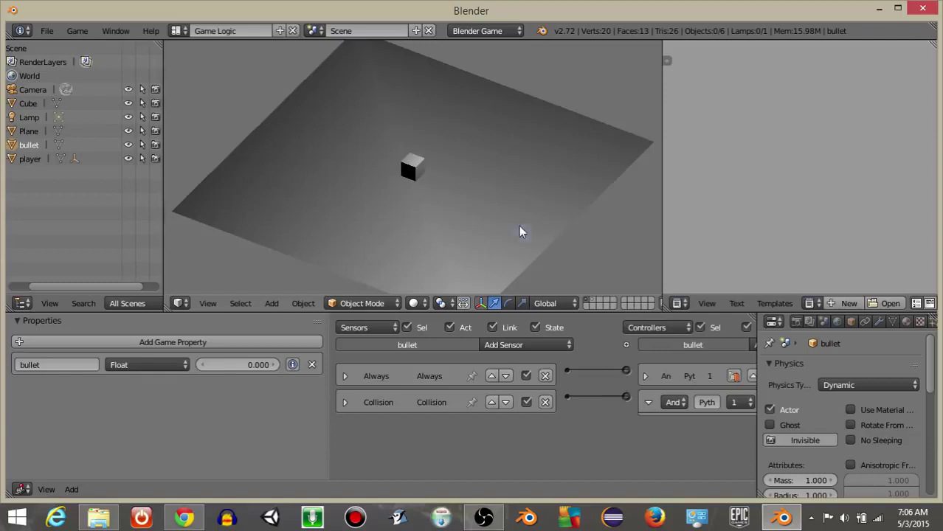
key("Escape")
Select the red cube and rename the object to enemy
right_click(488, 121)
right_click(487, 91)
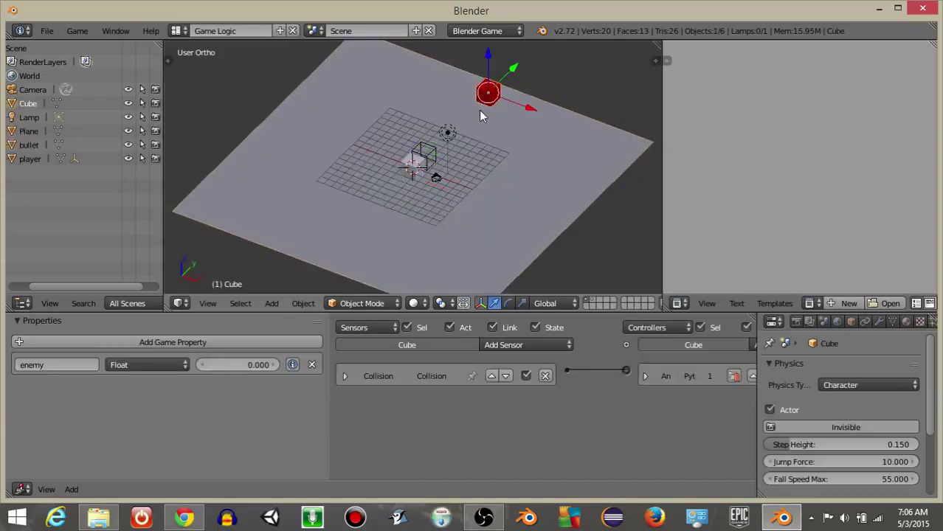
left_click(850, 321)
left_click(803, 369)
type("enemy")
key("Return")
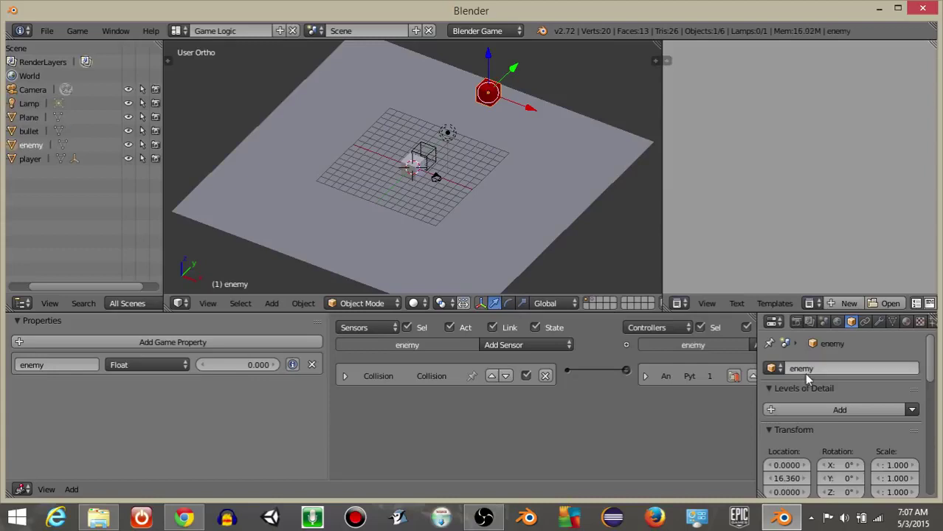
Duplicate the enemy cube twice, spacing the copies along the X axis on the negative side of the original
key("shift+d")
key("x")
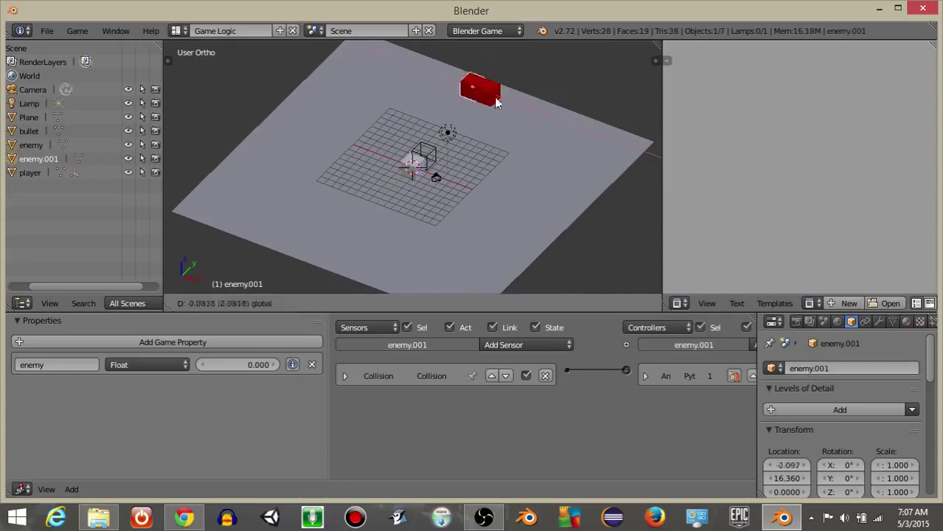
left_click(411, 73)
key("shift+d")
left_click(411, 71)
left_click_drag(411, 71, 460, 79)
Add two more enemy copies along the positive X axis, placing the outermost at about X 12.212
key("shift+d")
left_click(451, 78)
key("g")
key("x")
left_click(570, 126)
key("shift+d")
key("x")
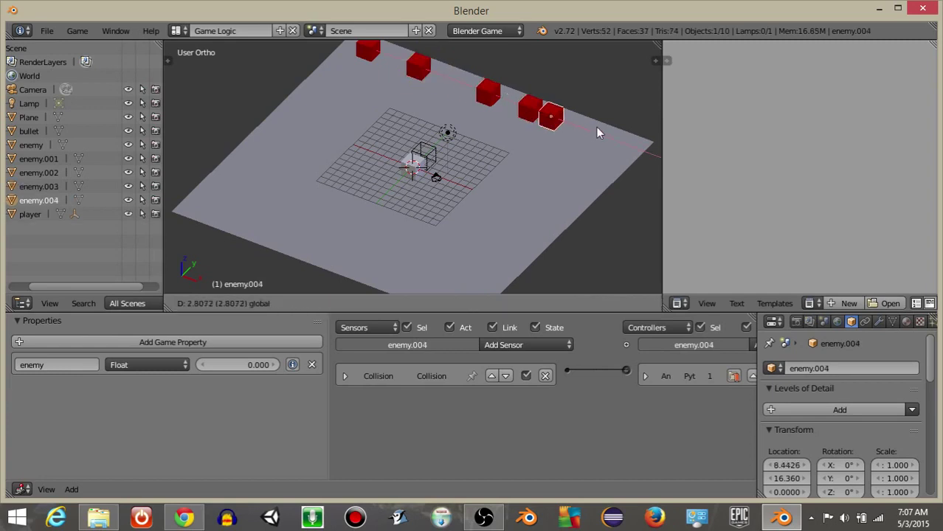
left_click(617, 135)
Play-test the game with the row of five enemy cubes, and end the run
key("p")
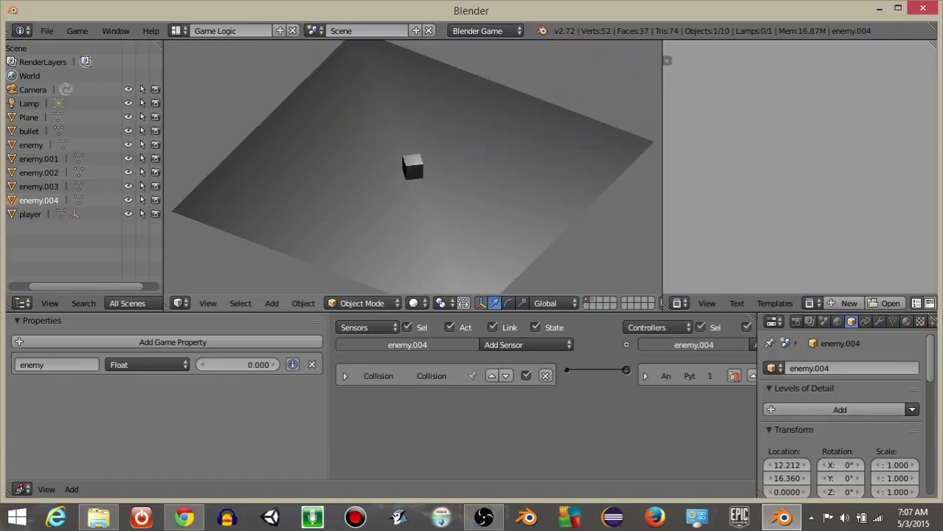
key("Escape")
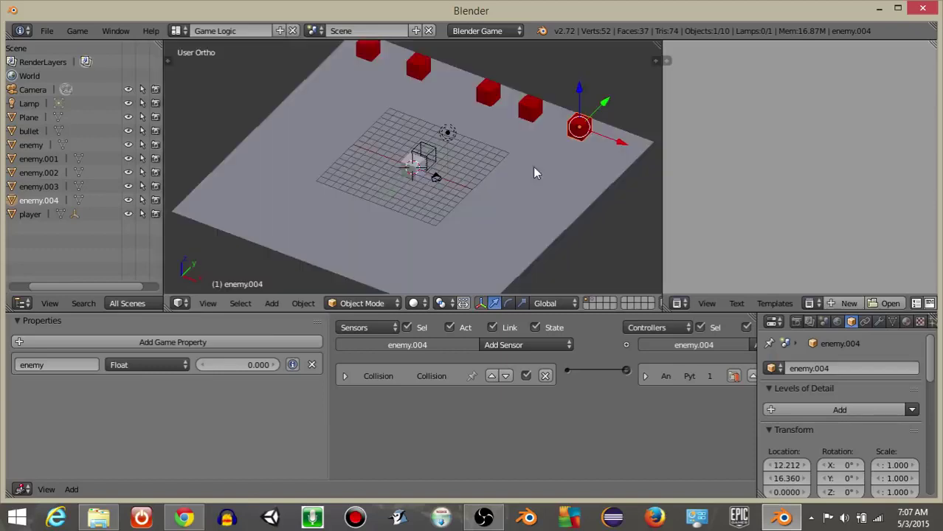